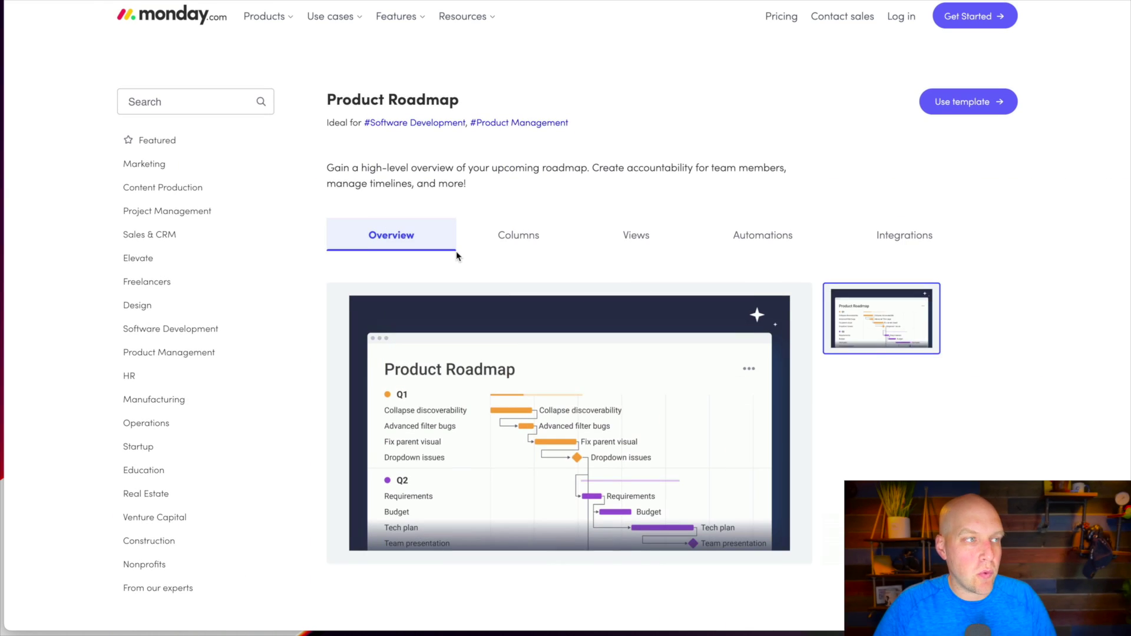
- Scroll down the Product Roadmap template page to review its contents
{"action": "scroll", "coordinate": [456, 251], "scroll_direction": "down", "scroll_amount": 1}
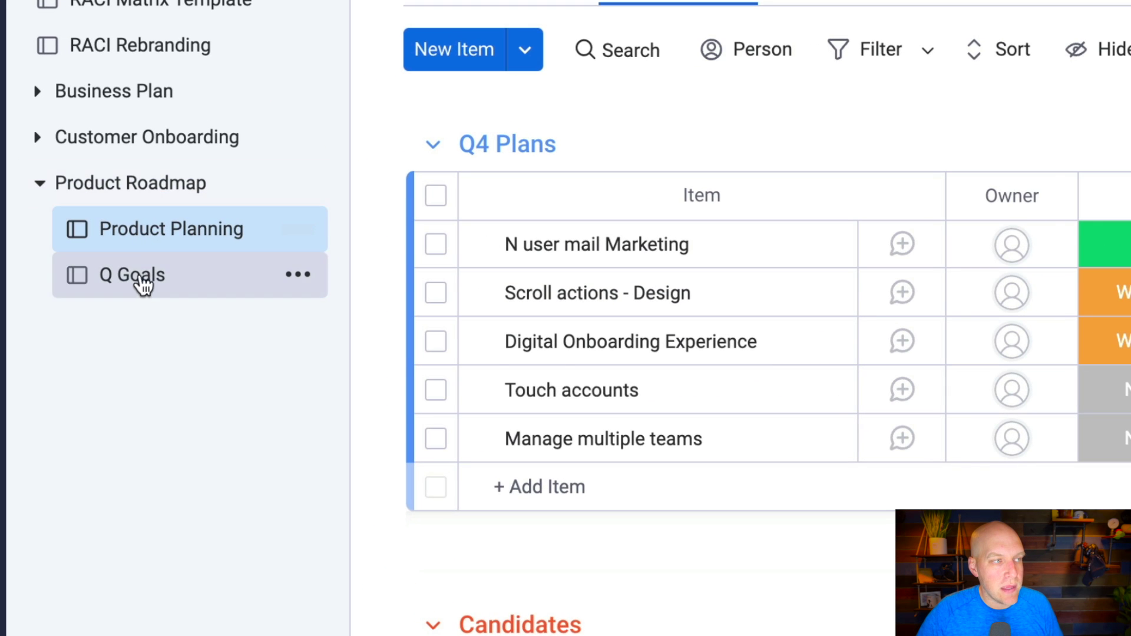
{"action": "left_click", "coordinate": [142, 284]}
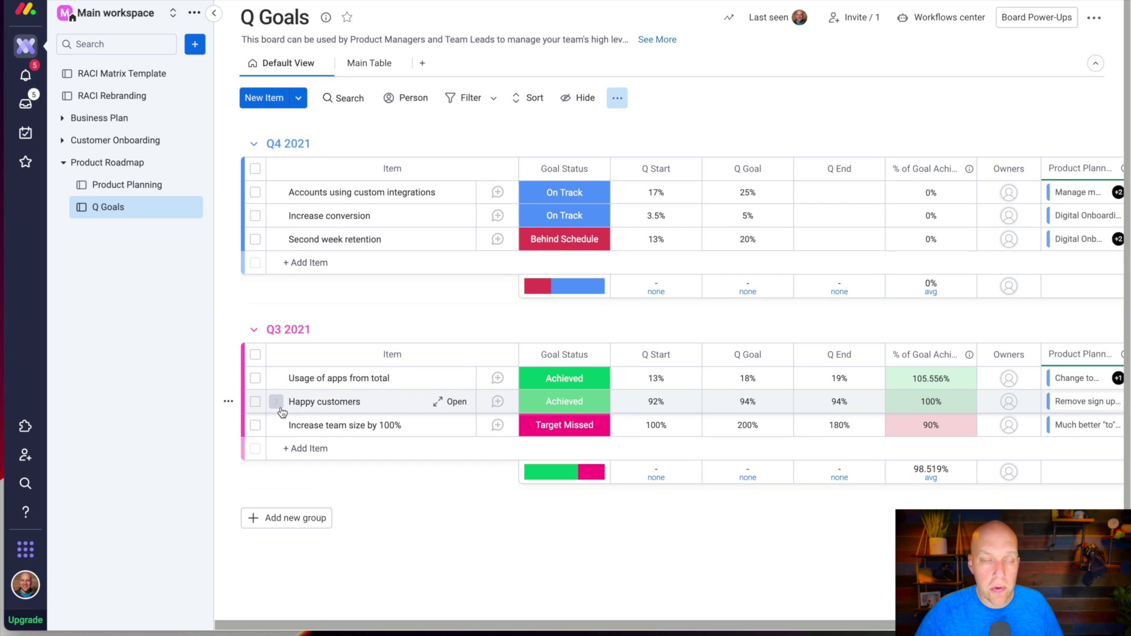
{"action": "left_click", "coordinate": [110, 186]}
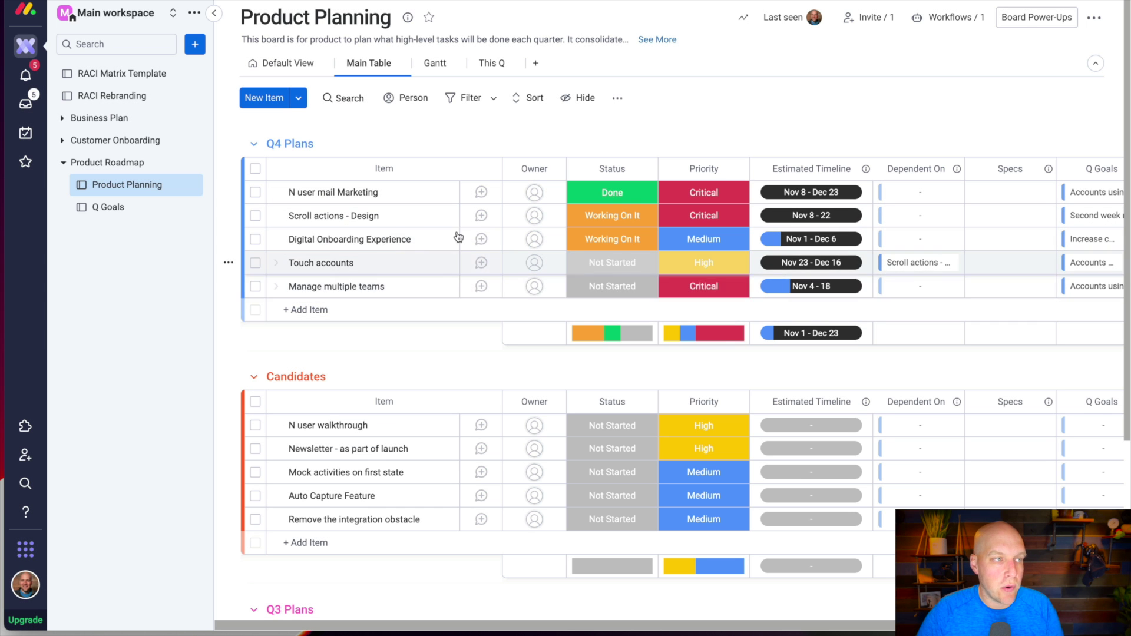
- Make the admin owner of N user mail Marketing, and a second member owner of Scroll actions - Design and Digital Onboarding Experience
{"action": "left_click", "coordinate": [482, 192]}
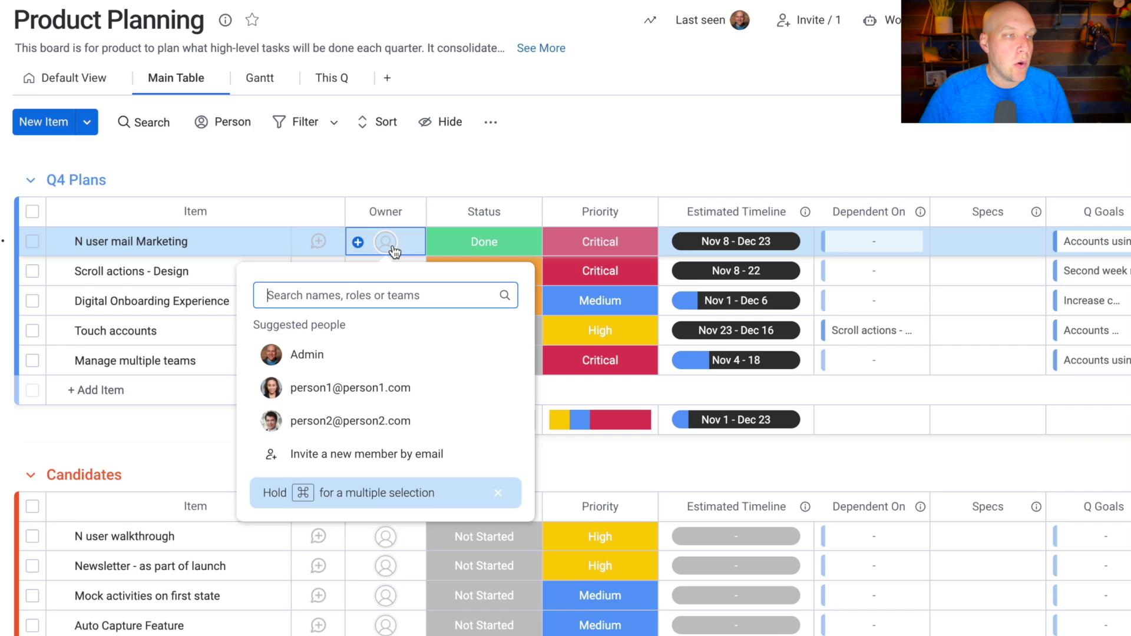
{"action": "left_click", "coordinate": [343, 356]}
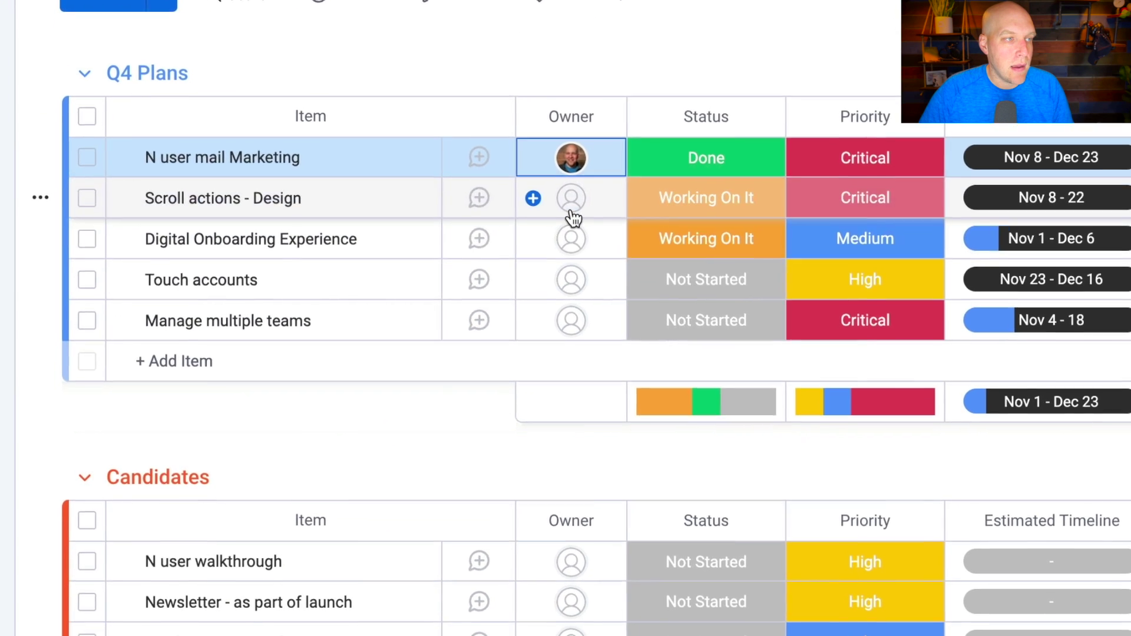
{"action": "left_click", "coordinate": [570, 250]}
{"action": "left_click", "coordinate": [534, 377]}
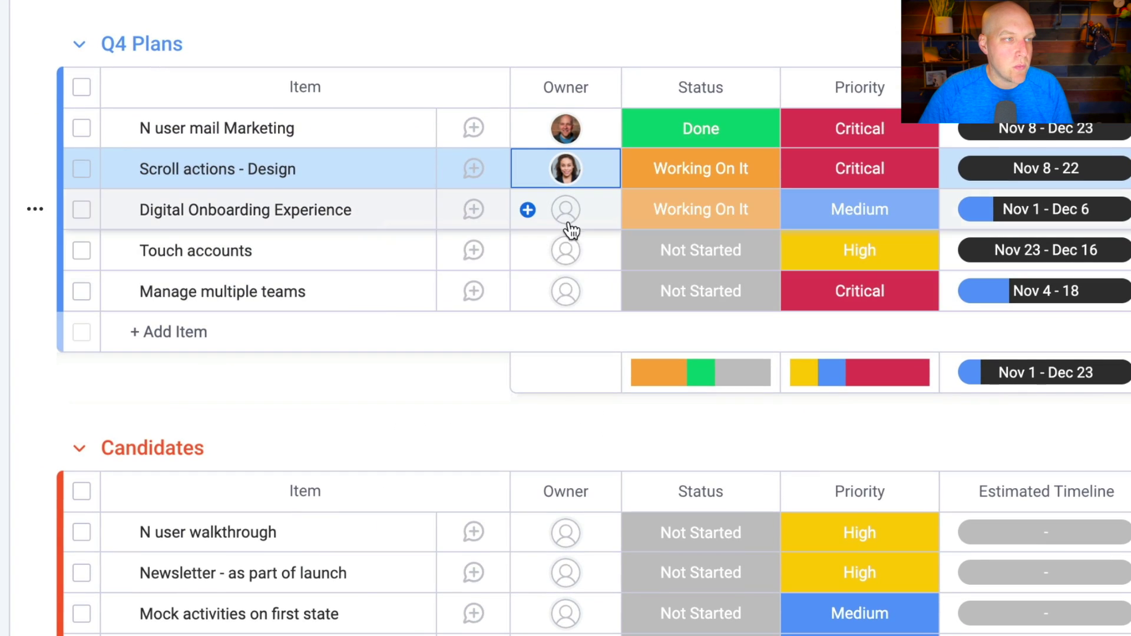
{"action": "left_click", "coordinate": [568, 232]}
{"action": "left_click", "coordinate": [532, 401]}
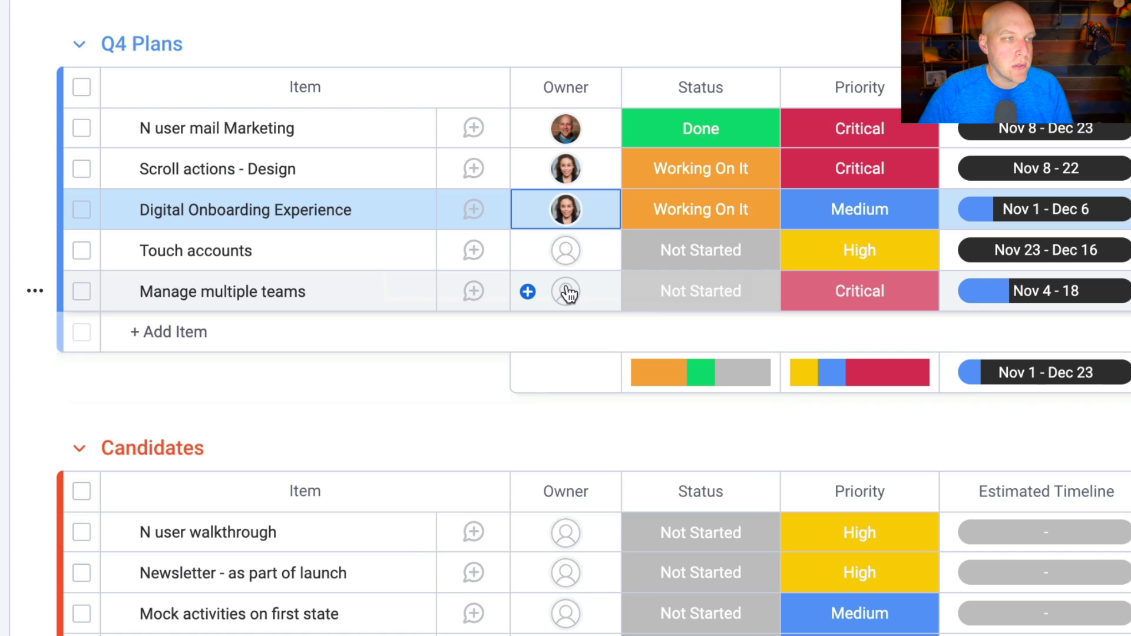
- Assign a third team member as owner of Touch accounts and Manage multiple teams
{"action": "left_click", "coordinate": [569, 254]}
{"action": "left_click", "coordinate": [543, 495]}
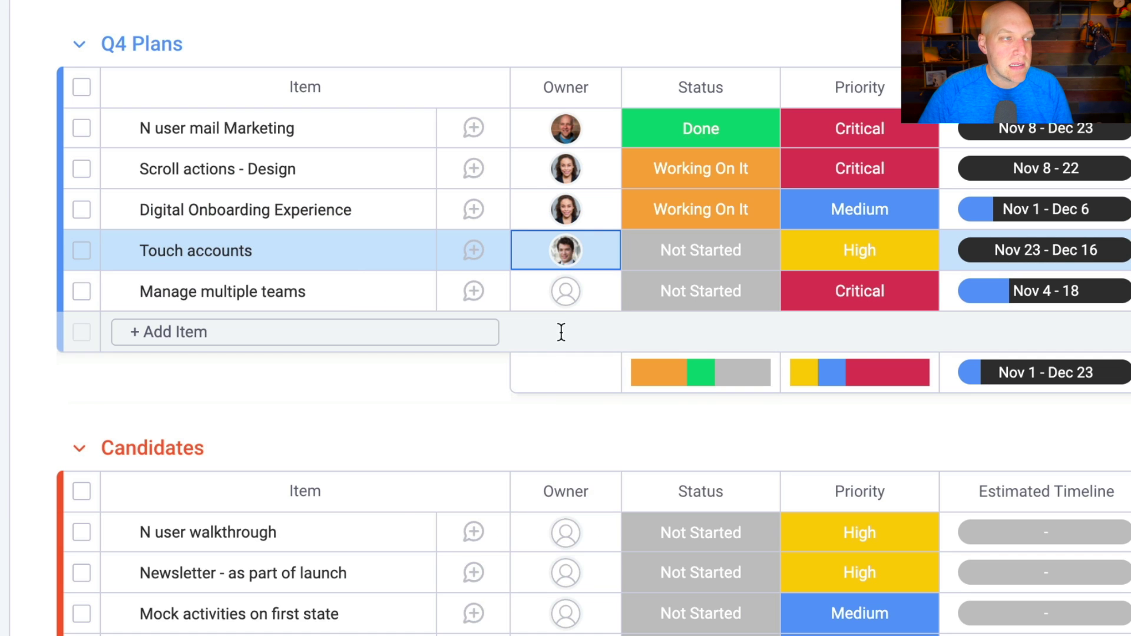
{"action": "left_click", "coordinate": [569, 298]}
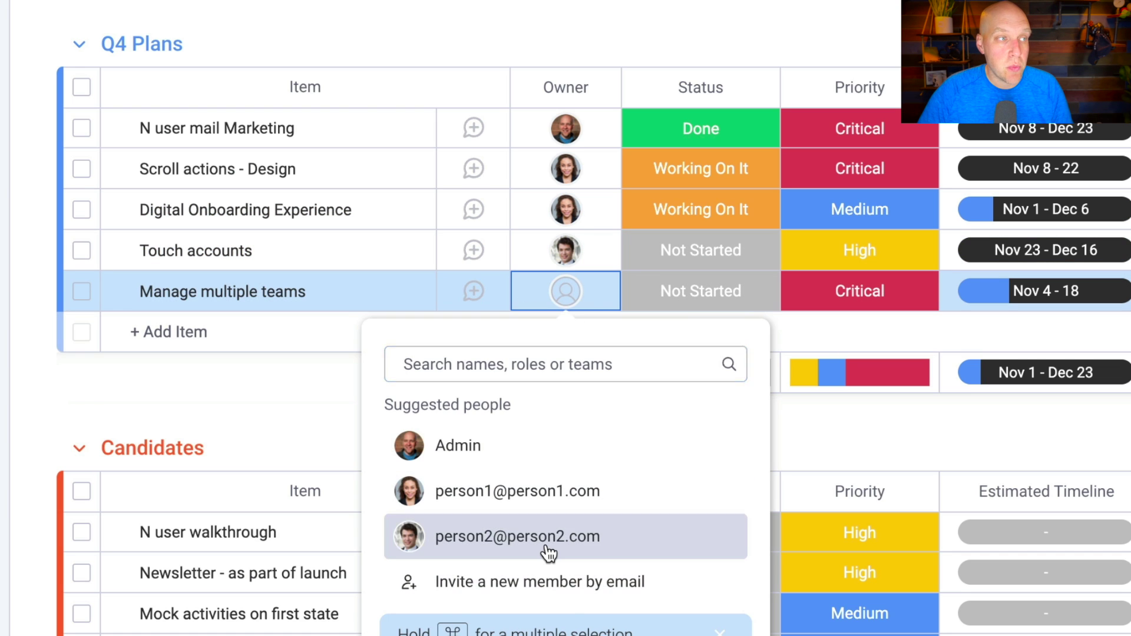
{"action": "left_click", "coordinate": [543, 535]}
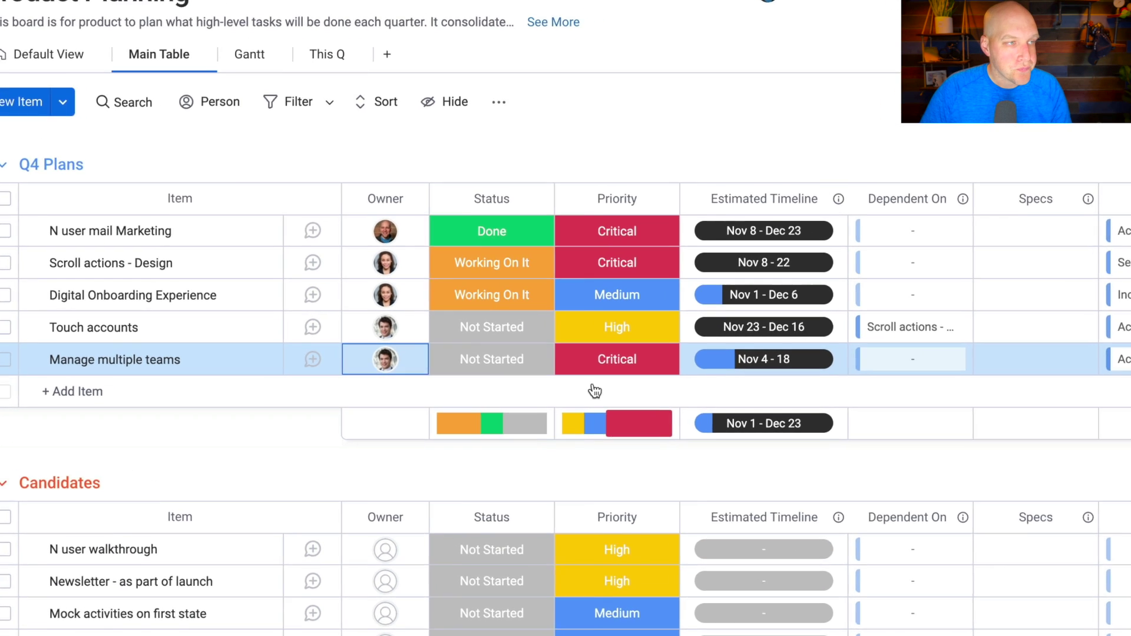
- Keep N user mail Marketing Done and Critical, and move its timeline end to Dec 20
{"action": "left_click", "coordinate": [465, 251]}
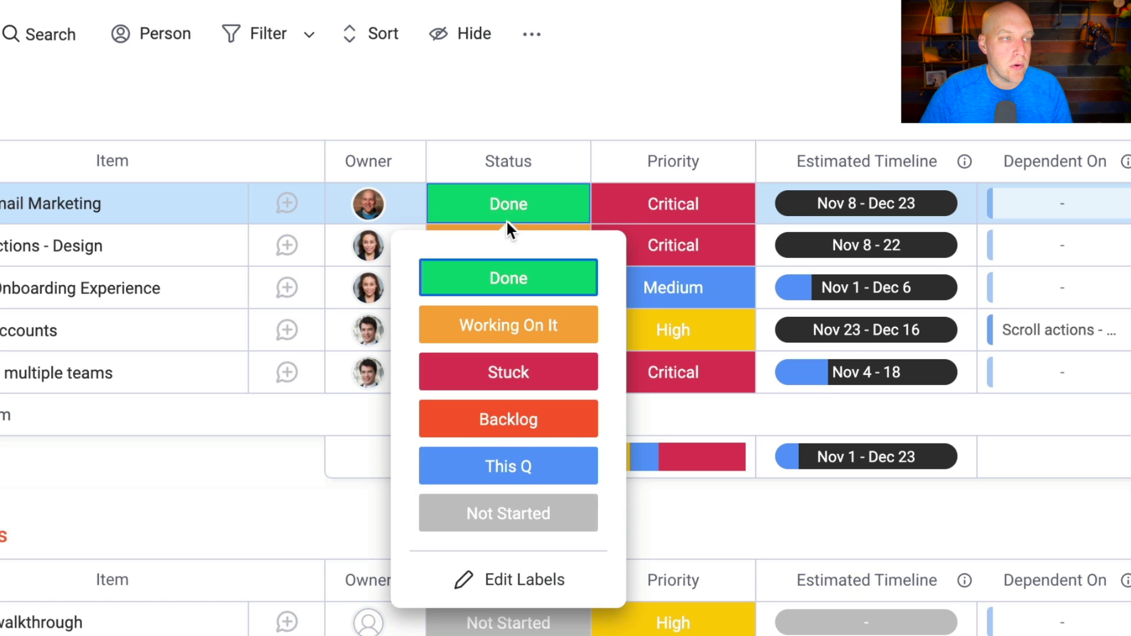
{"action": "left_click", "coordinate": [554, 104]}
{"action": "left_click", "coordinate": [674, 222]}
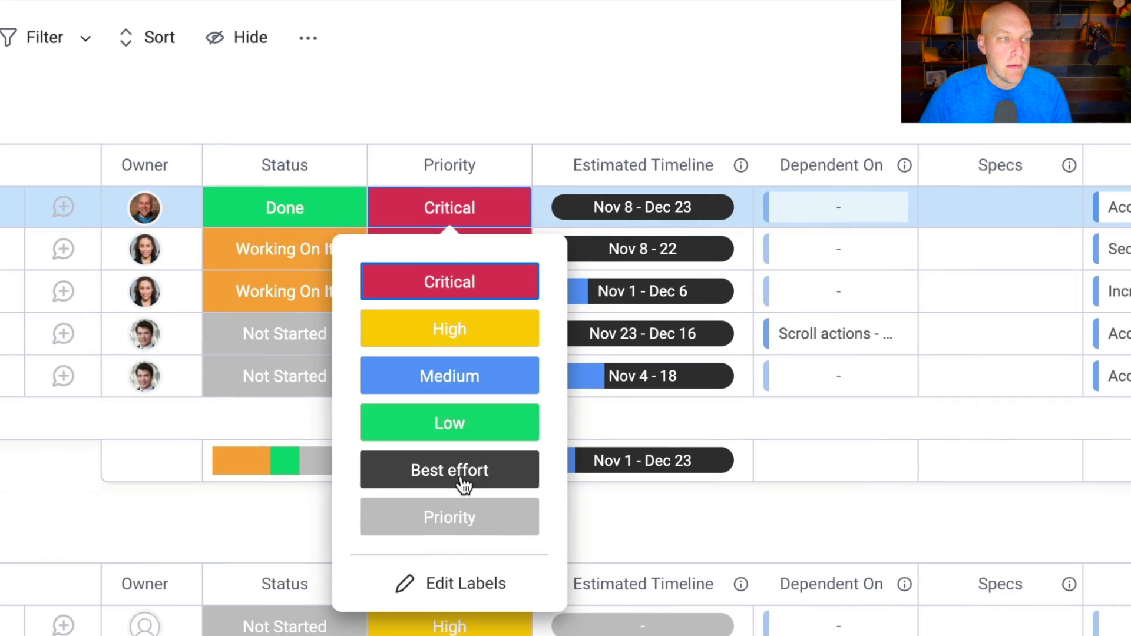
{"action": "left_click", "coordinate": [487, 84]}
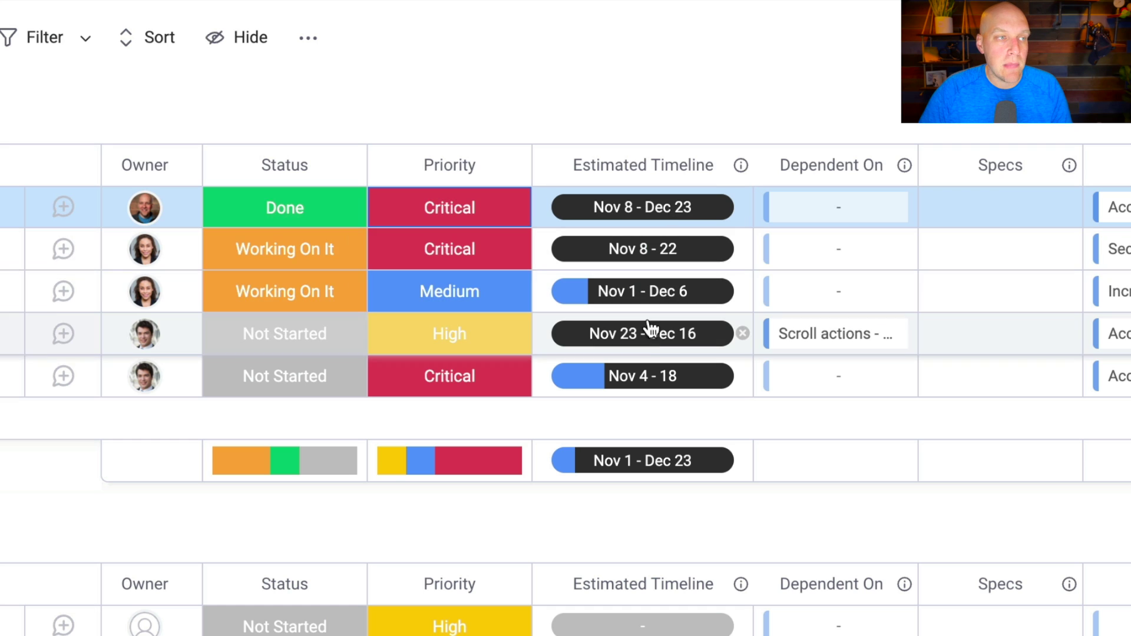
{"action": "left_click", "coordinate": [636, 215]}
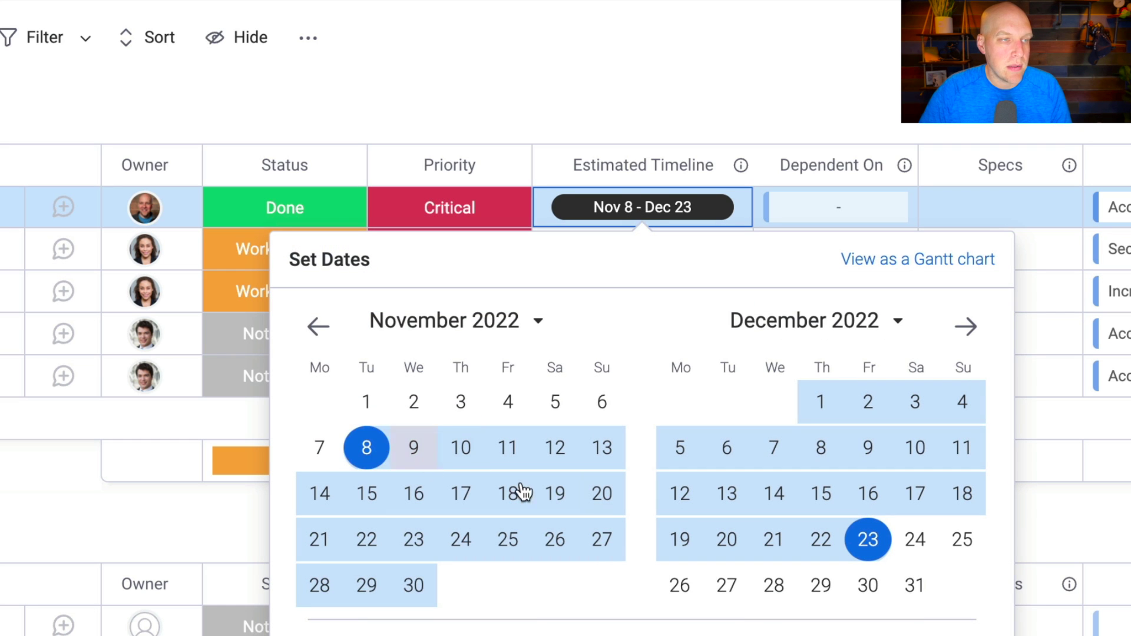
{"action": "left_click", "coordinate": [672, 115]}
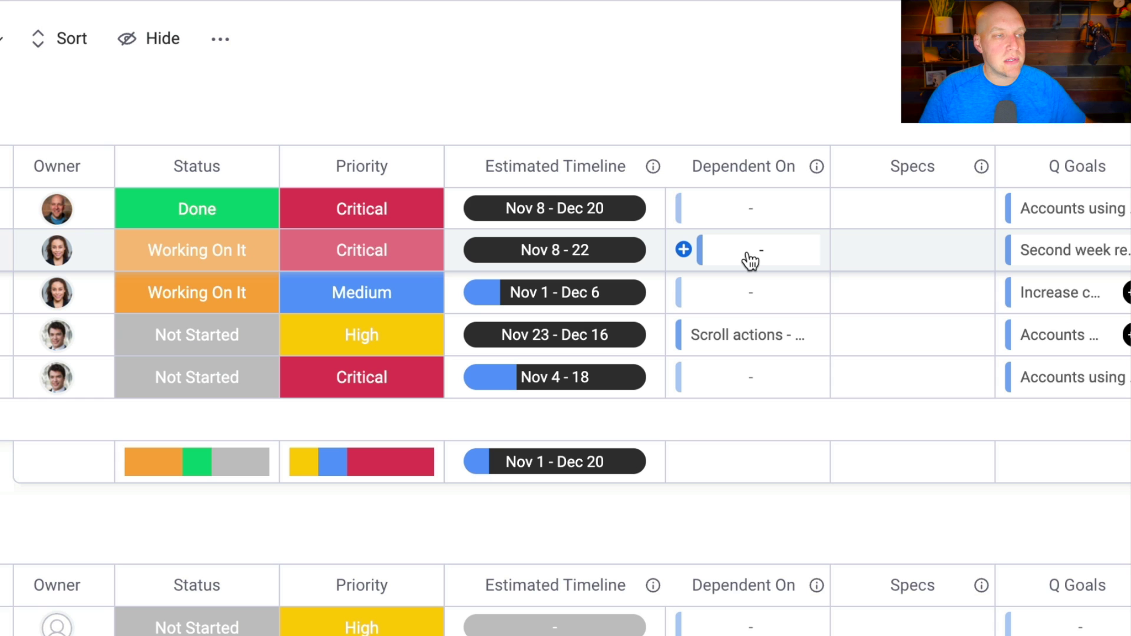
- Make Scroll actions - Design depend on N user mail Marketing
{"action": "left_click", "coordinate": [750, 259]}
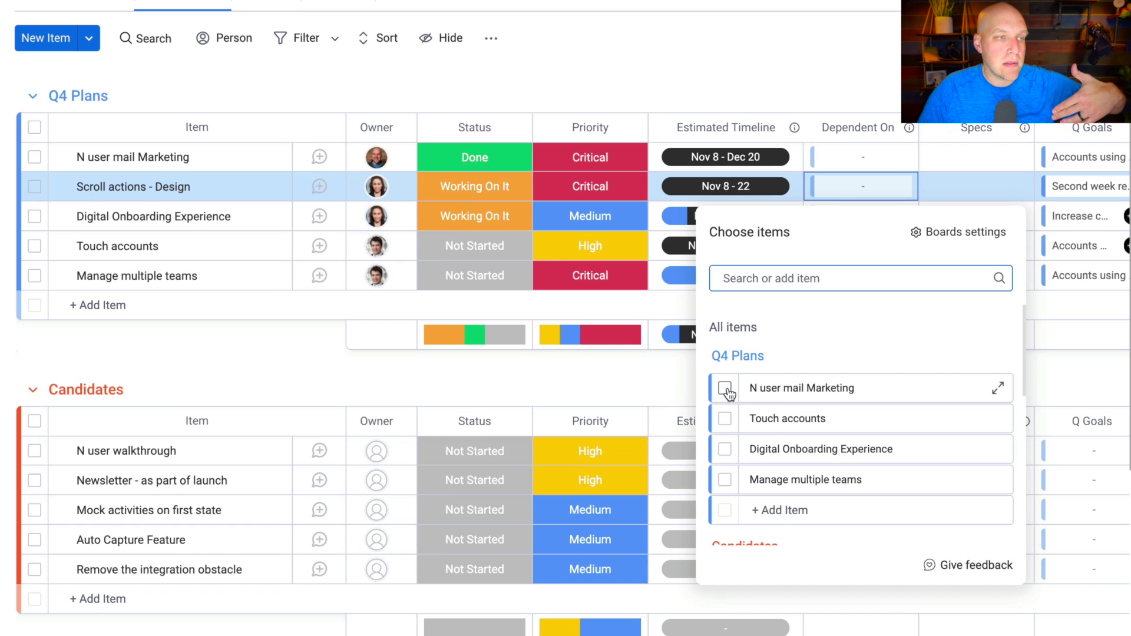
{"action": "left_click", "coordinate": [725, 389]}
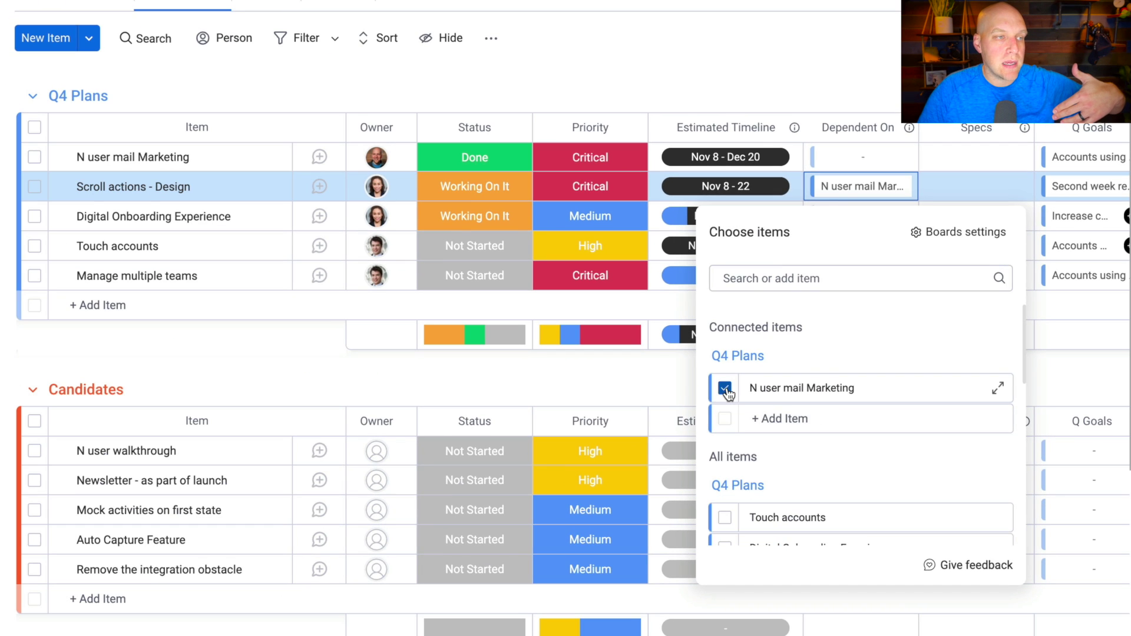
{"action": "left_click", "coordinate": [682, 43]}
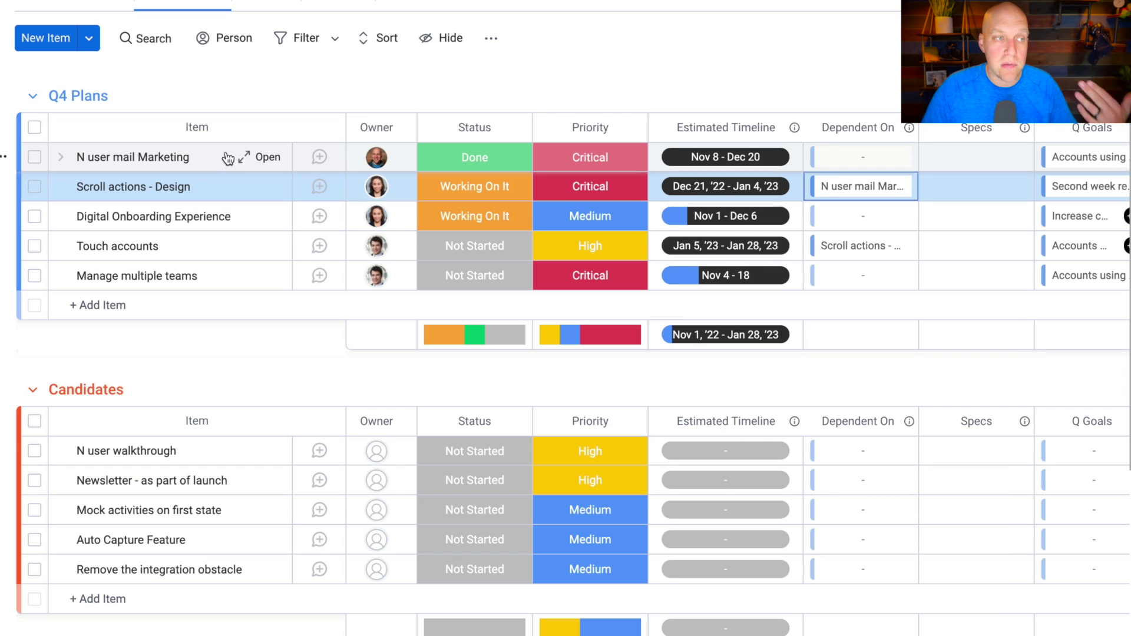
- Check the Specs file-attachment options and dismiss them without adding a file
{"action": "left_click", "coordinate": [969, 188]}
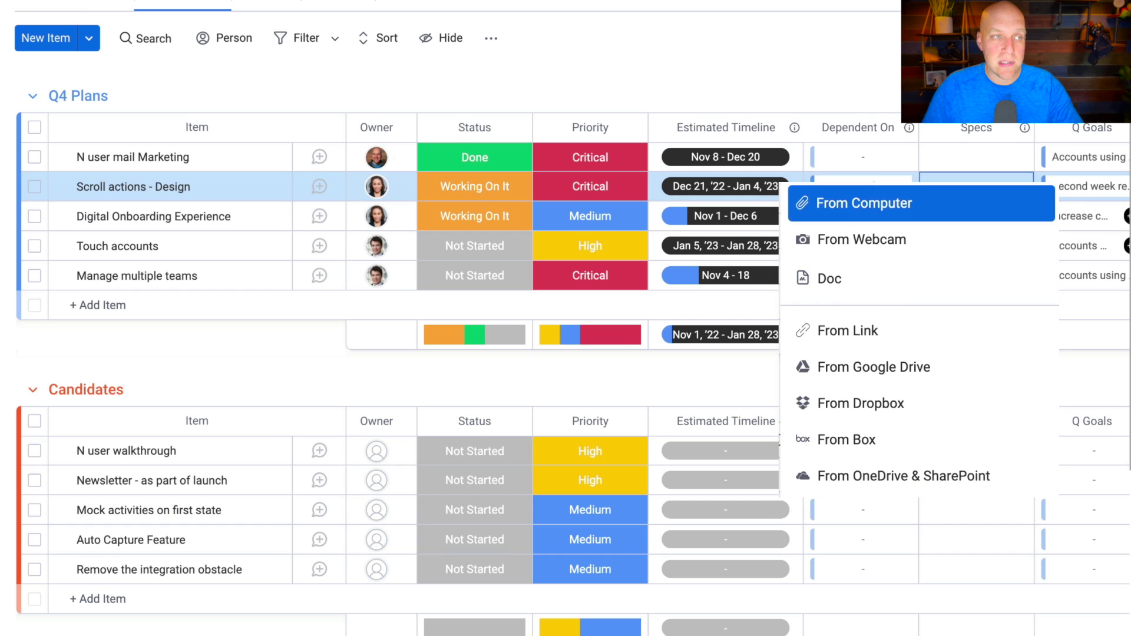
{"action": "key", "text": "Escape"}
{"action": "scroll", "coordinate": [951, 226], "scroll_direction": "right", "scroll_amount": 3}
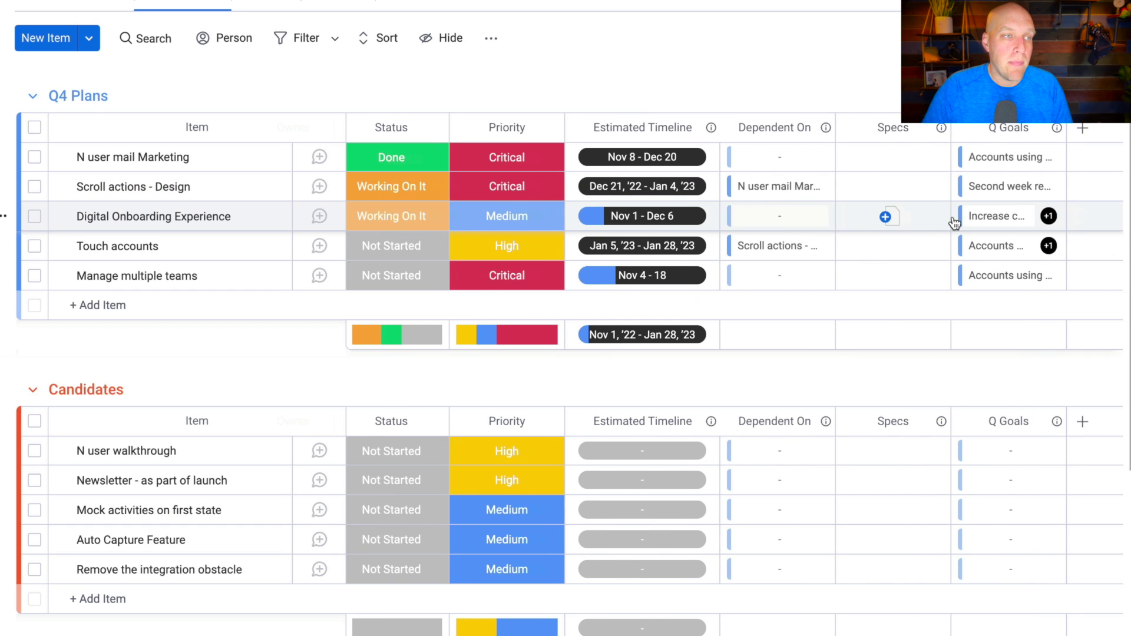
{"action": "left_click", "coordinate": [1002, 184]}
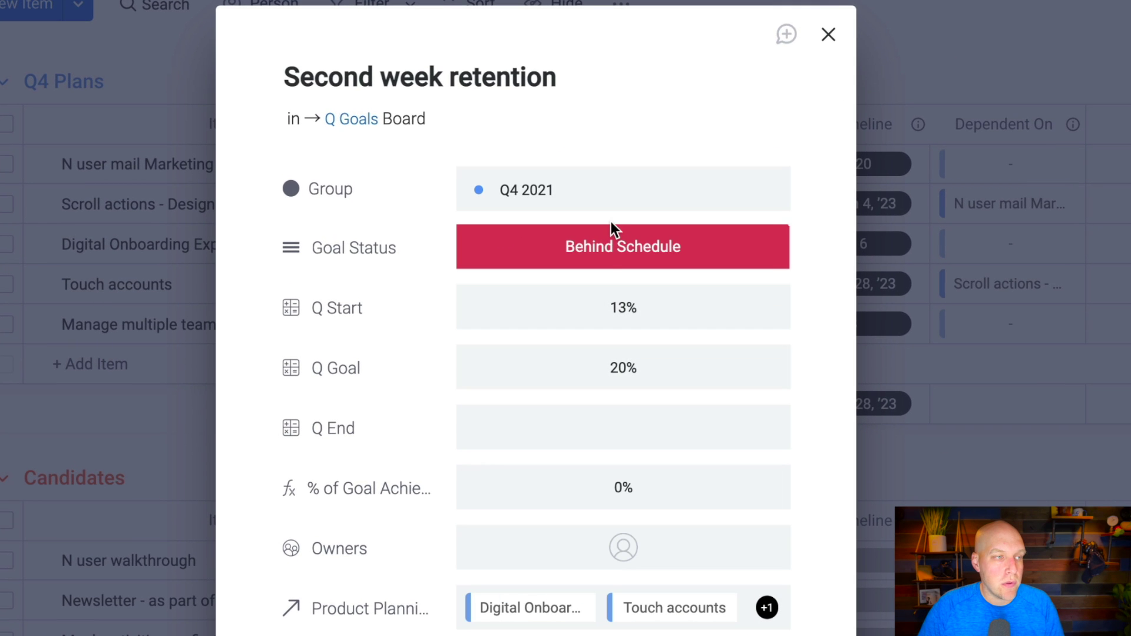
{"action": "left_click", "coordinate": [609, 303]}
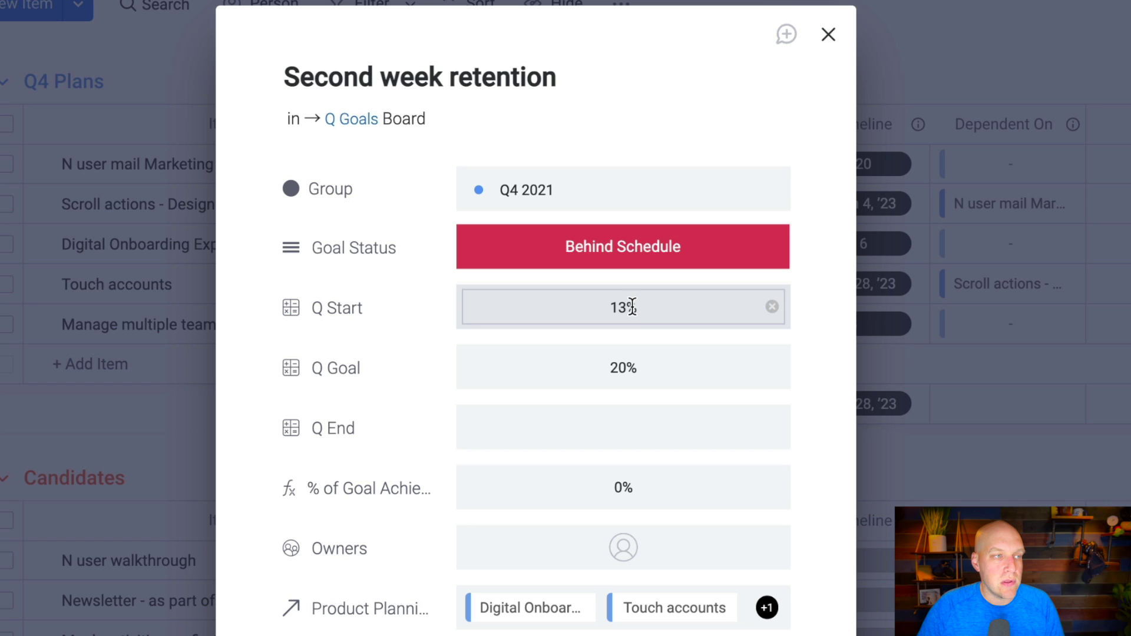
{"action": "left_click", "coordinate": [645, 371]}
{"action": "left_click", "coordinate": [806, 154]}
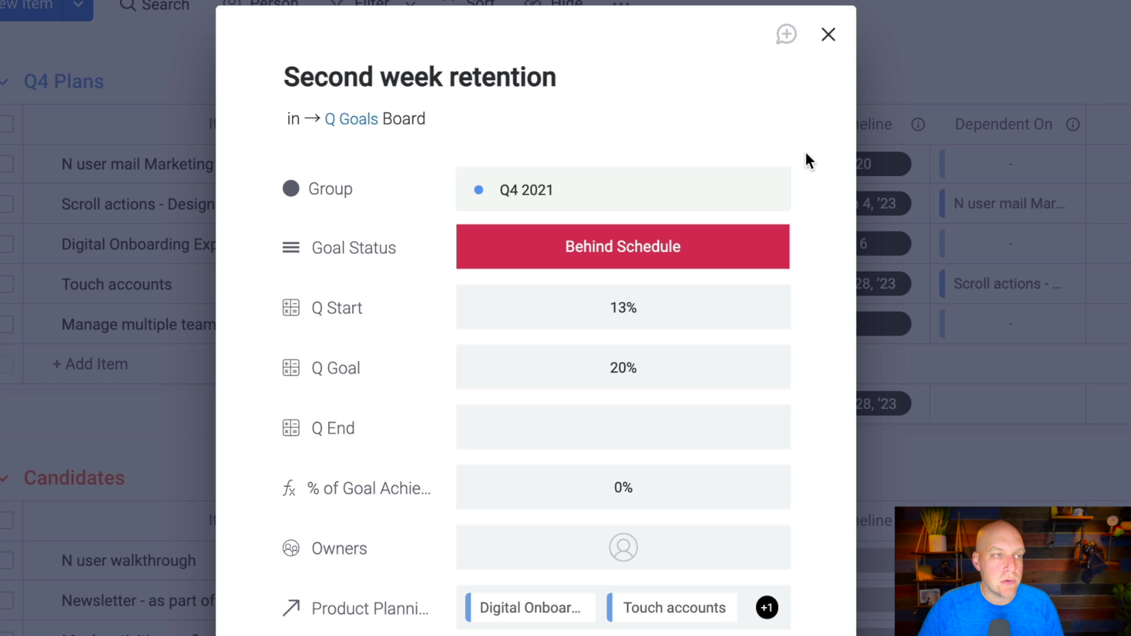
{"action": "left_click", "coordinate": [829, 35]}
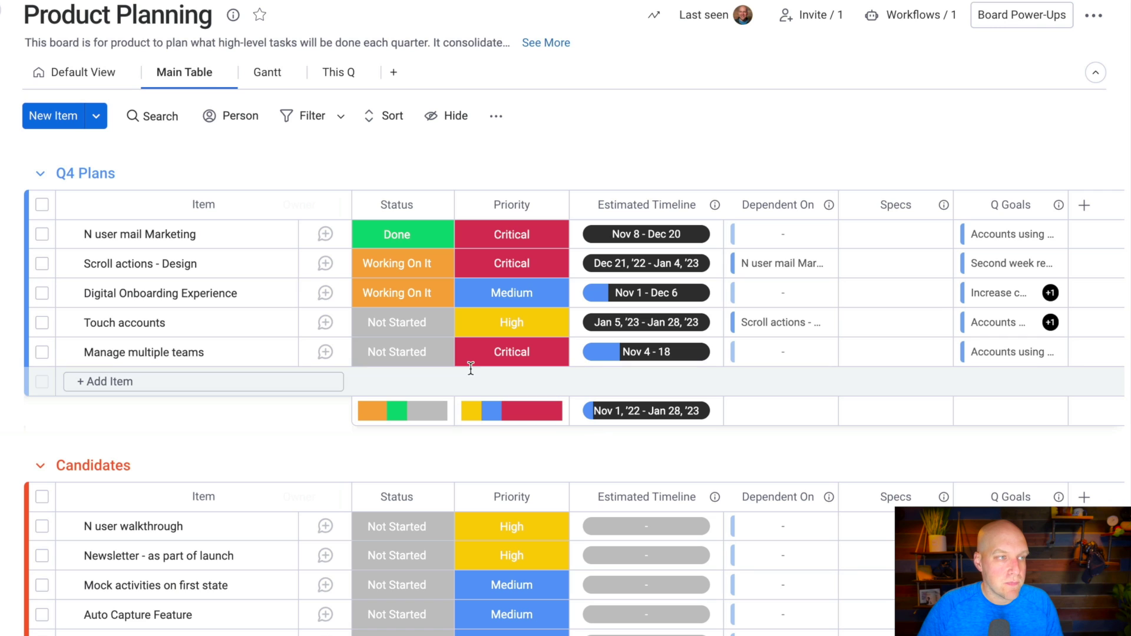
- Mark Touch accounts as Stuck, leaving Manage multiple teams as Not Started
{"action": "left_click", "coordinate": [400, 324]}
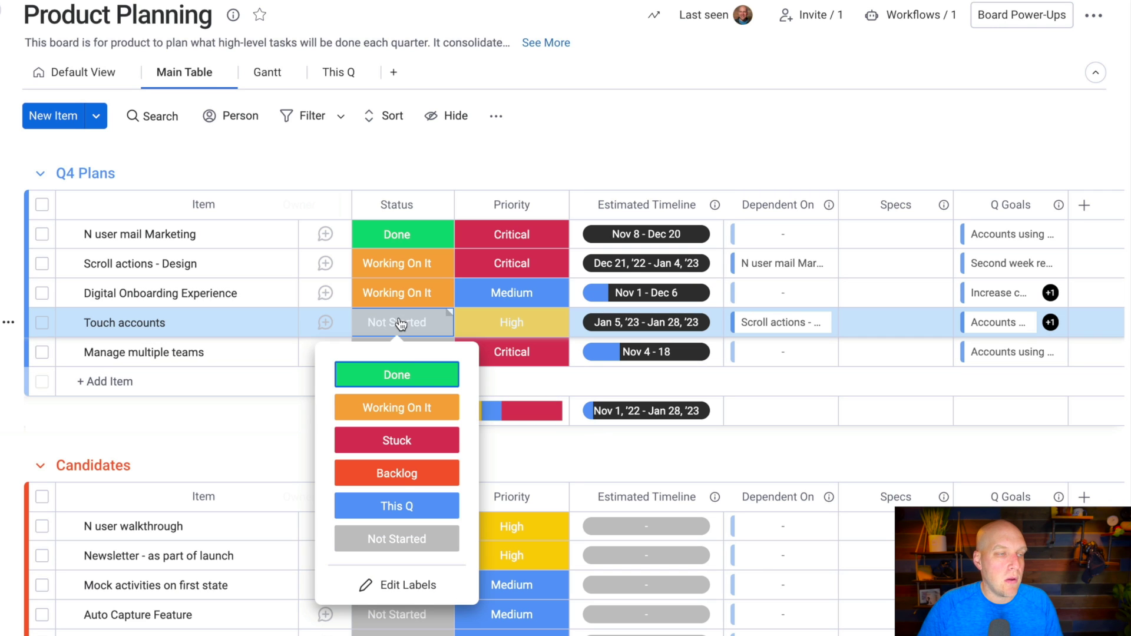
{"action": "left_click", "coordinate": [398, 448]}
{"action": "left_click", "coordinate": [406, 353]}
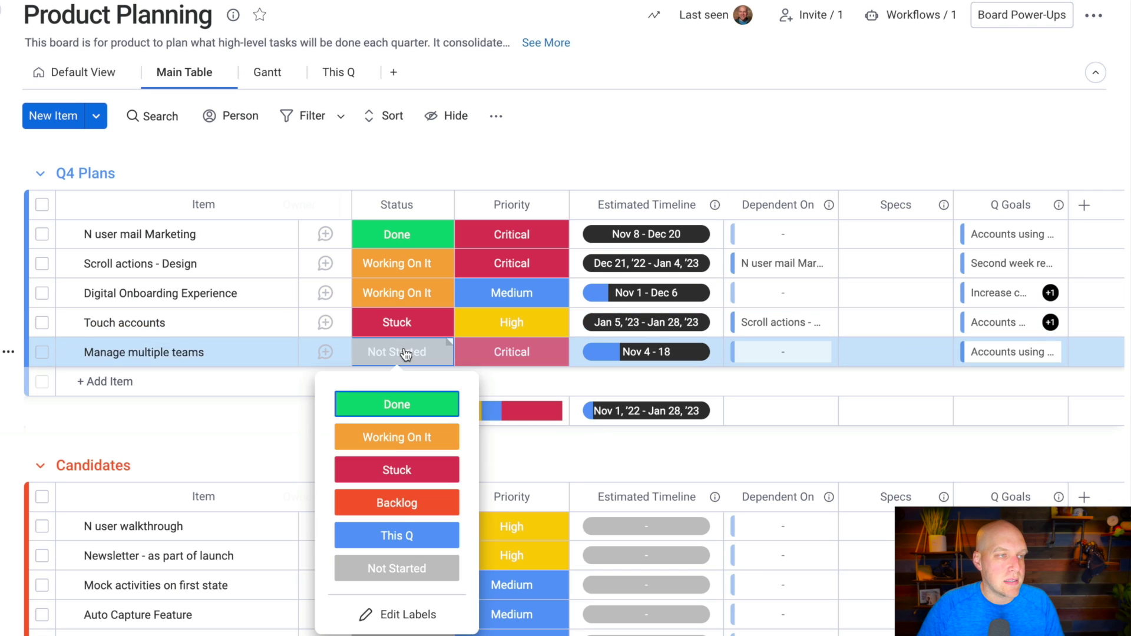
{"action": "left_click", "coordinate": [400, 569]}
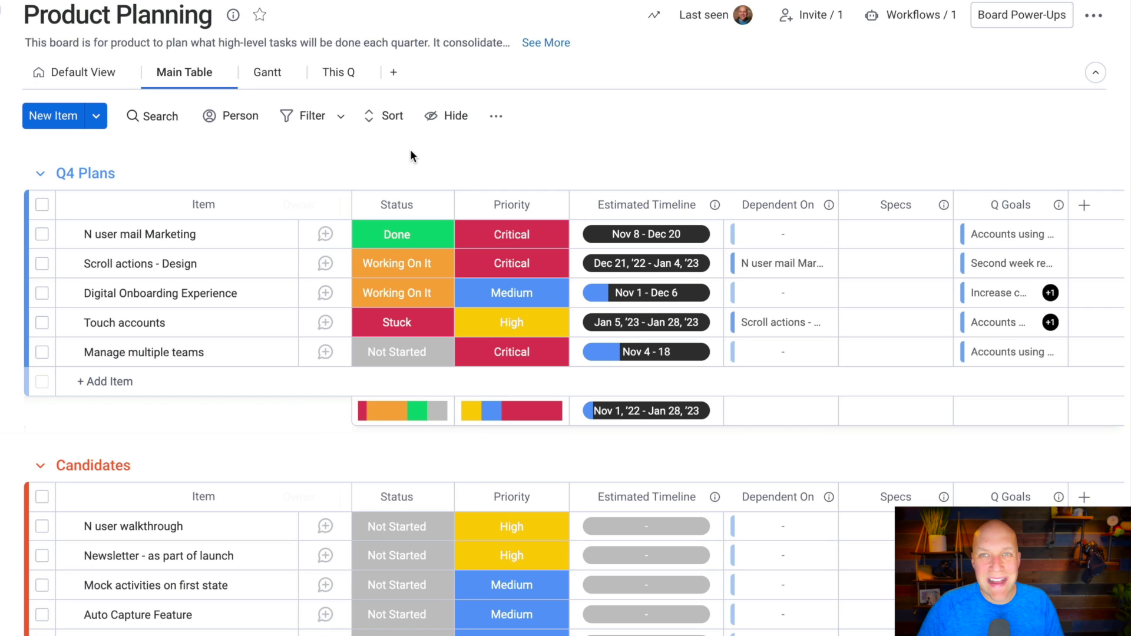
- Filter the board to show only Not Started items
{"action": "left_click", "coordinate": [311, 121]}
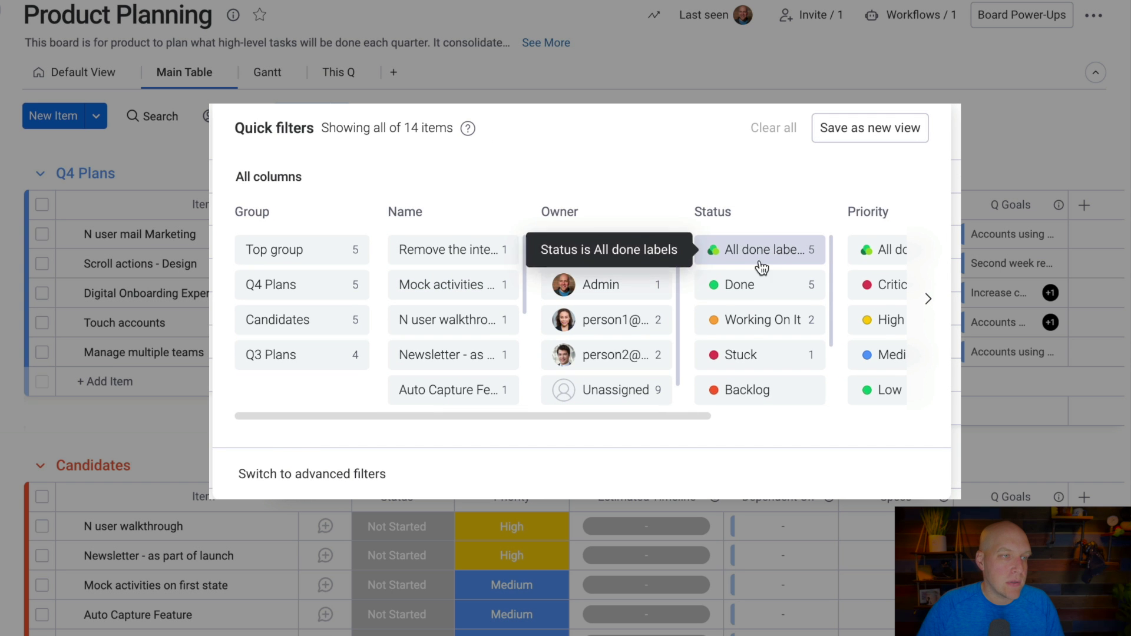
{"action": "scroll", "coordinate": [762, 268], "scroll_direction": "down", "scroll_amount": 3}
{"action": "left_click", "coordinate": [751, 365]}
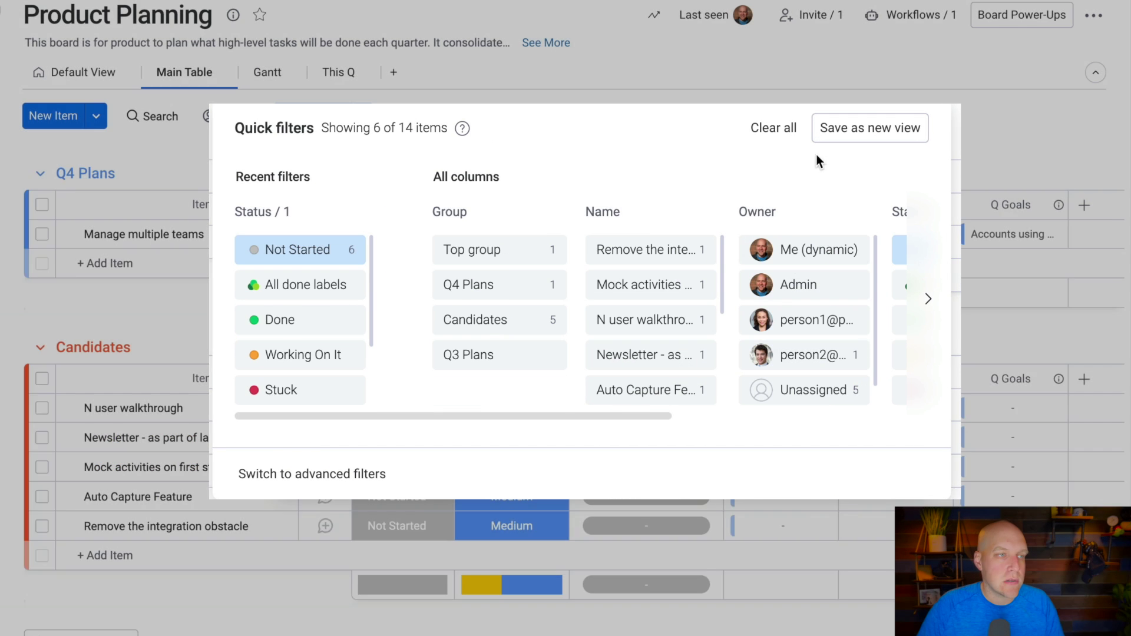
{"action": "left_click", "coordinate": [962, 143]}
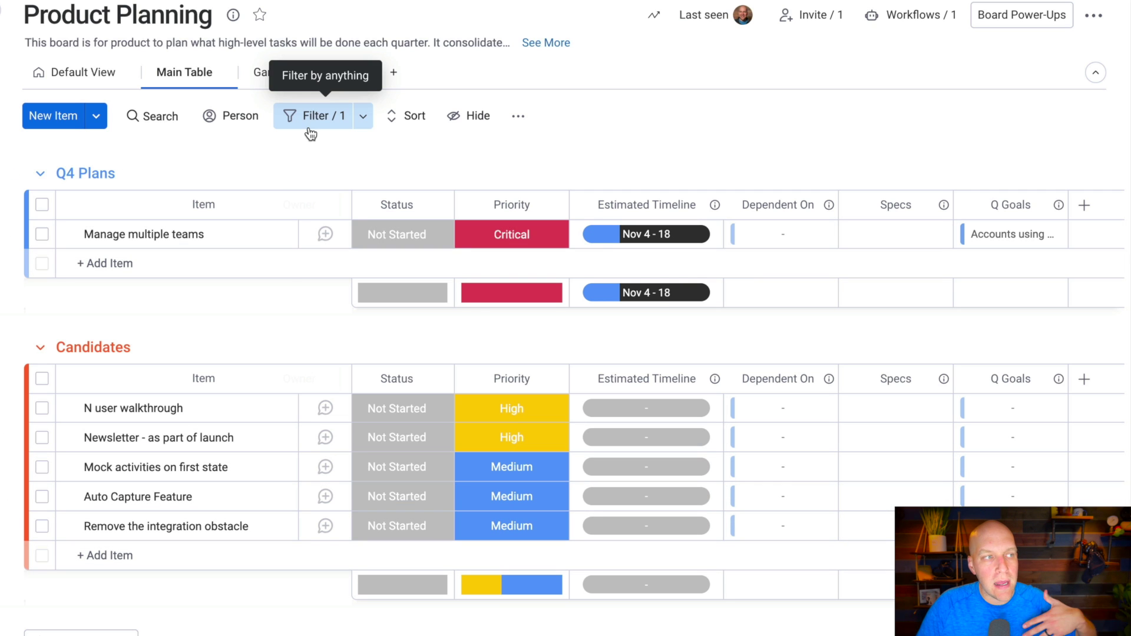
- Replace the Not Started filter with a Stuck status filter, leaving only Touch accounts
{"action": "left_click", "coordinate": [311, 134]}
{"action": "left_click", "coordinate": [367, 270]}
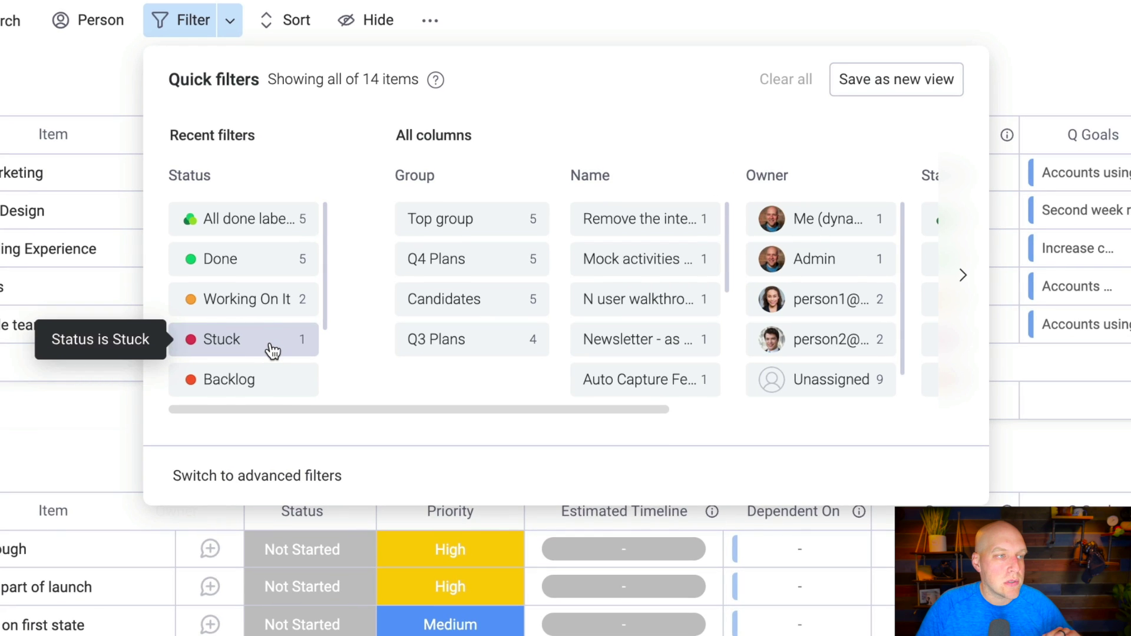
{"action": "left_click", "coordinate": [272, 352]}
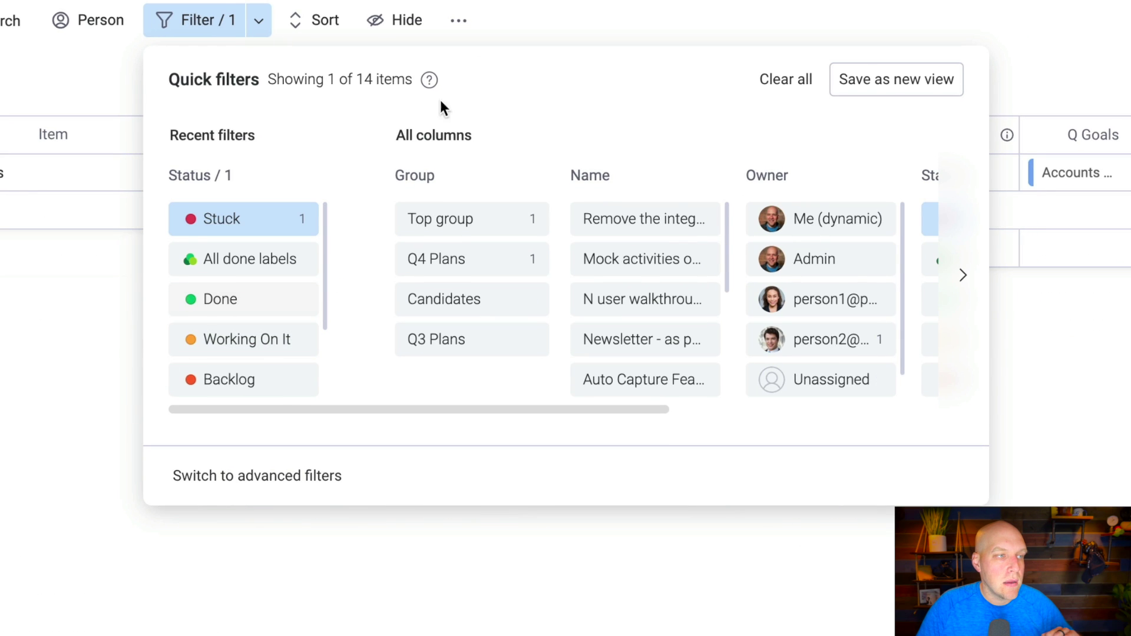
{"action": "left_click", "coordinate": [608, 7]}
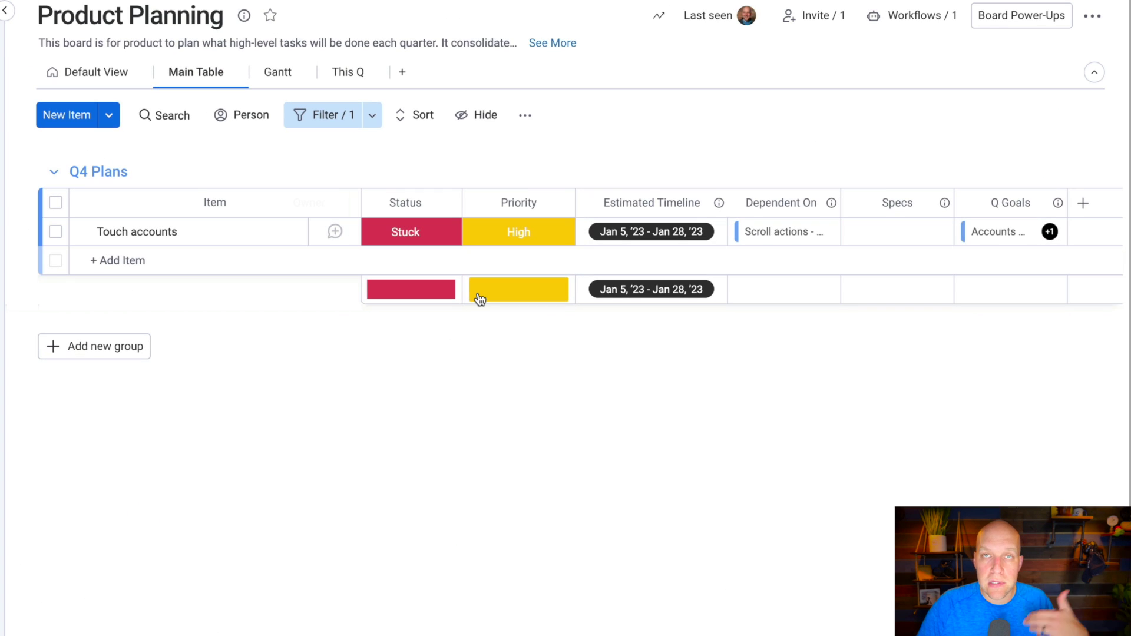
{"action": "left_click", "coordinate": [330, 119]}
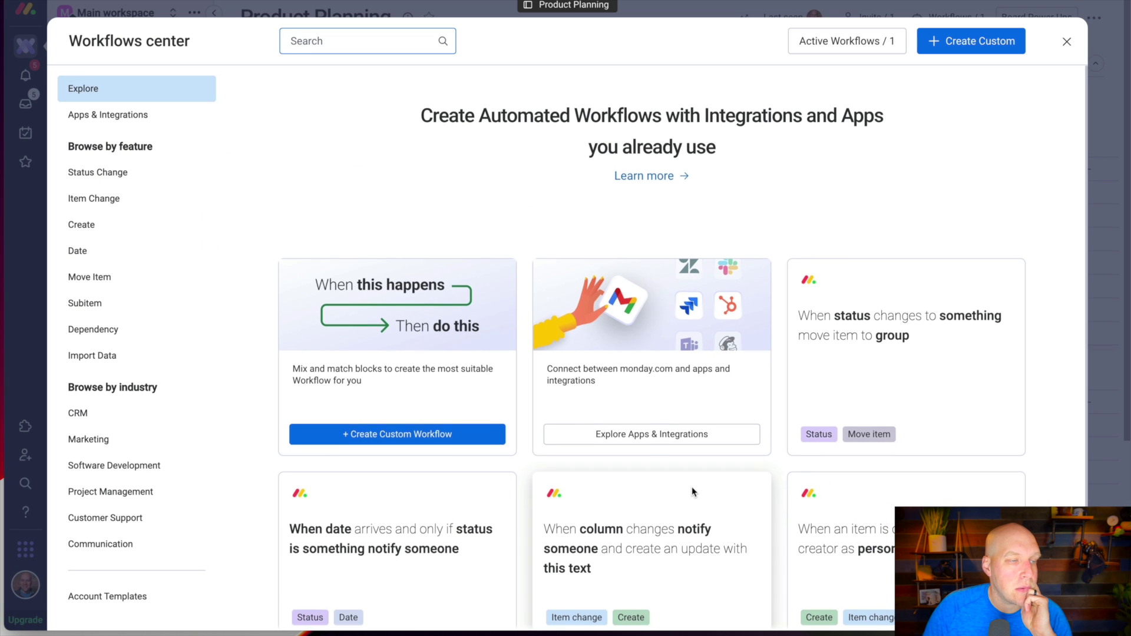
- Build a custom automation: when status changes to something, then send an email
{"action": "scroll", "coordinate": [693, 492], "scroll_direction": "down", "scroll_amount": 1}
{"action": "scroll", "coordinate": [693, 492], "scroll_direction": "down", "scroll_amount": 3}
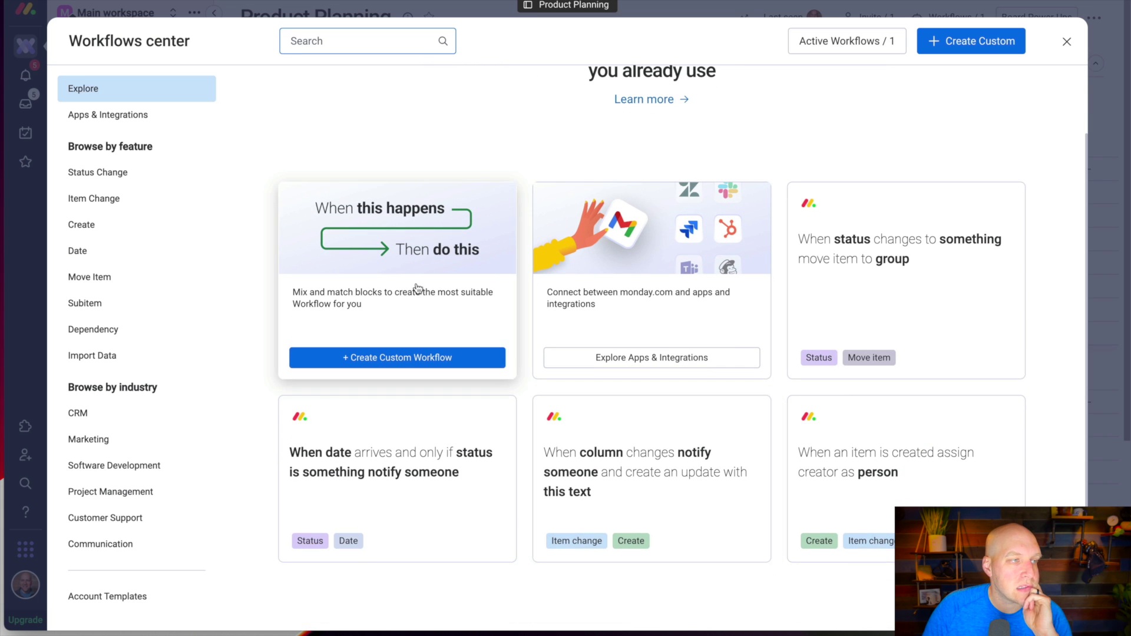
{"action": "left_click", "coordinate": [414, 285]}
{"action": "left_click", "coordinate": [333, 132]}
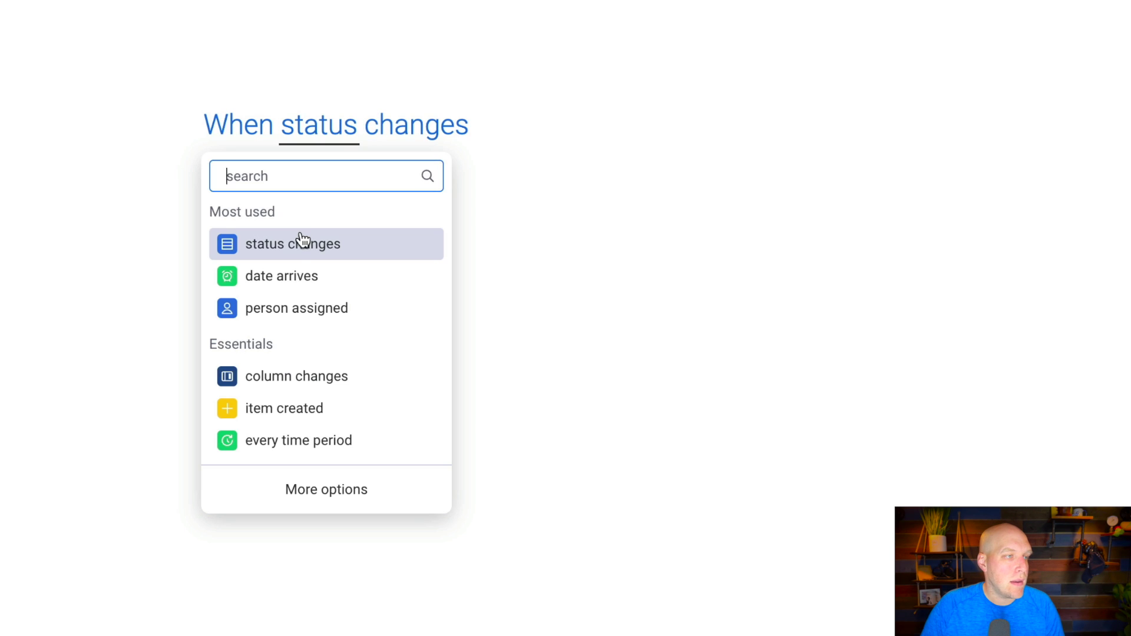
{"action": "left_click", "coordinate": [300, 247]}
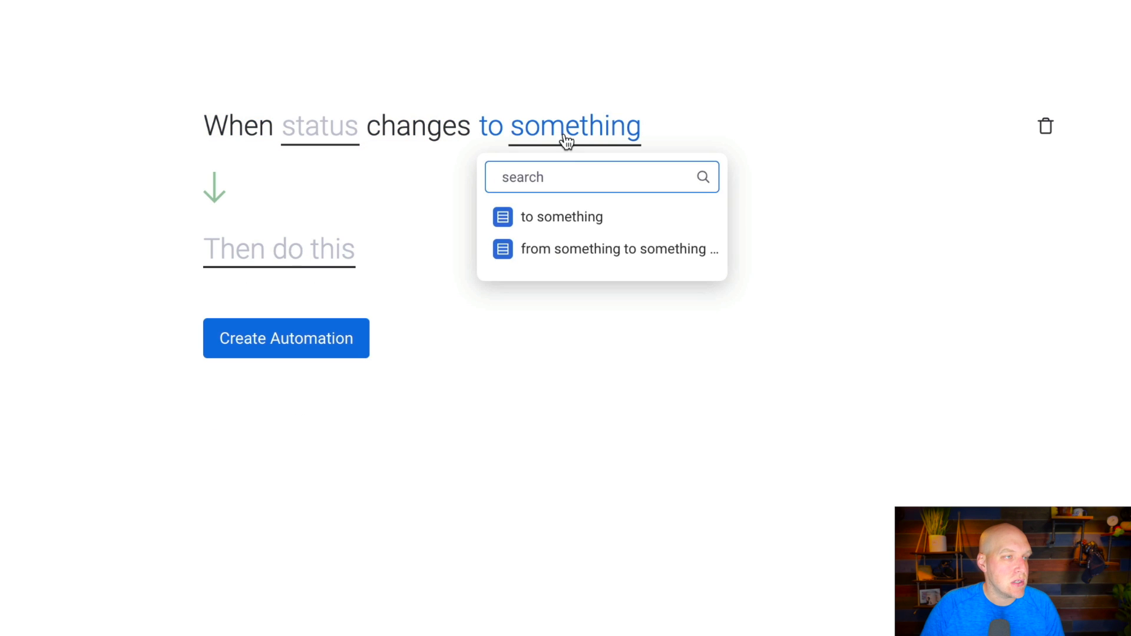
{"action": "left_click", "coordinate": [561, 221]}
{"action": "left_click", "coordinate": [306, 252]}
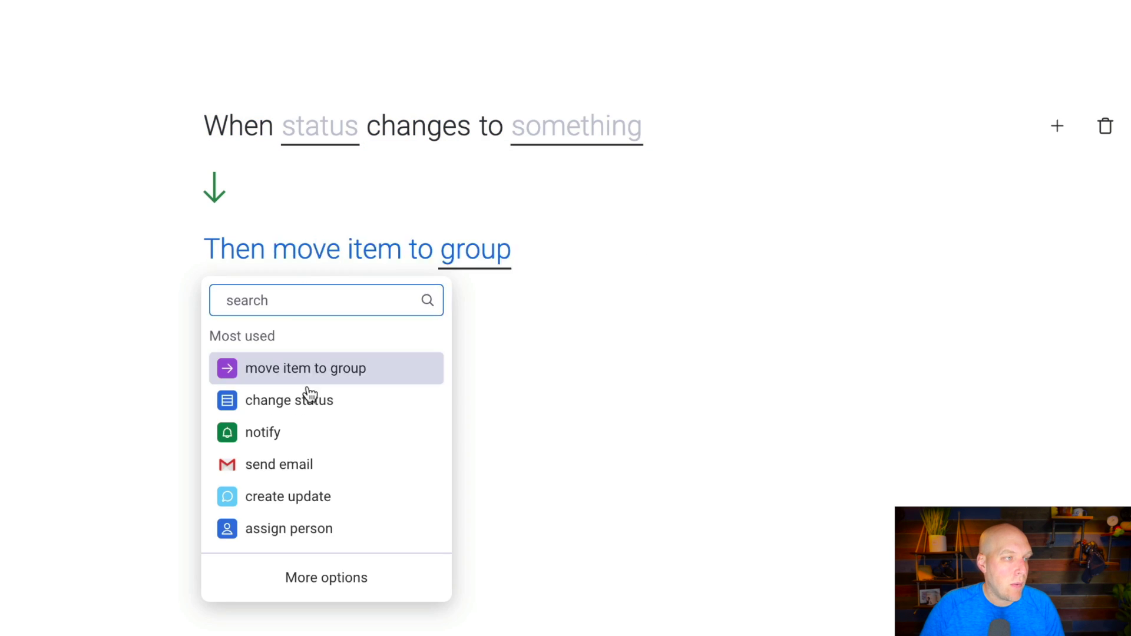
{"action": "left_click", "coordinate": [285, 463]}
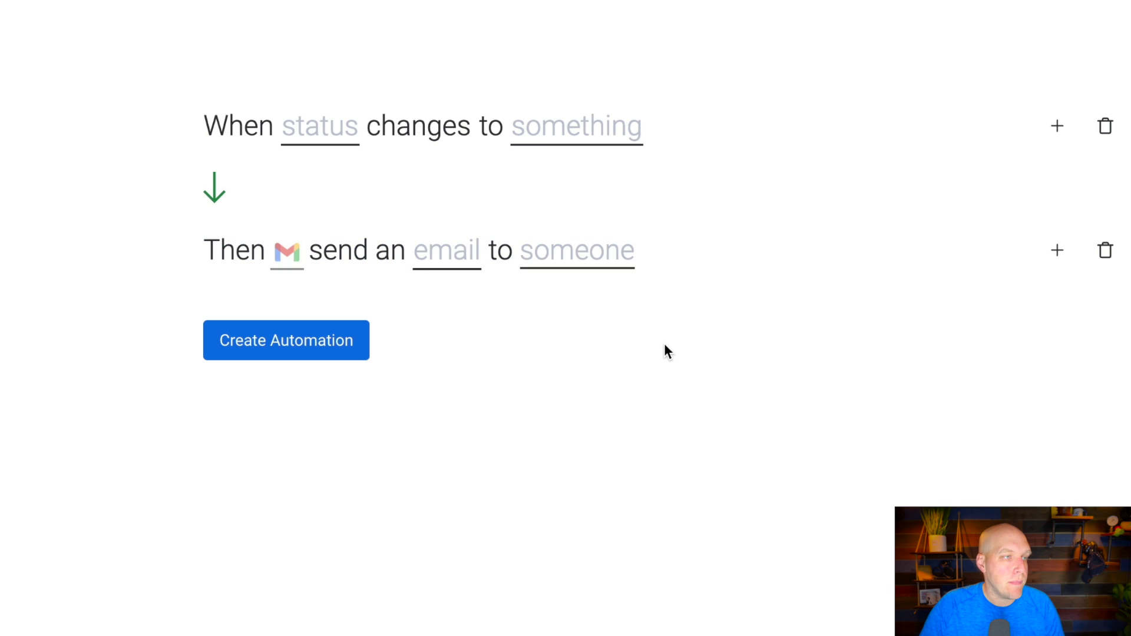
- Set the automation's trigger column to Status and the trigger value to Stuck
{"action": "left_click", "coordinate": [311, 130]}
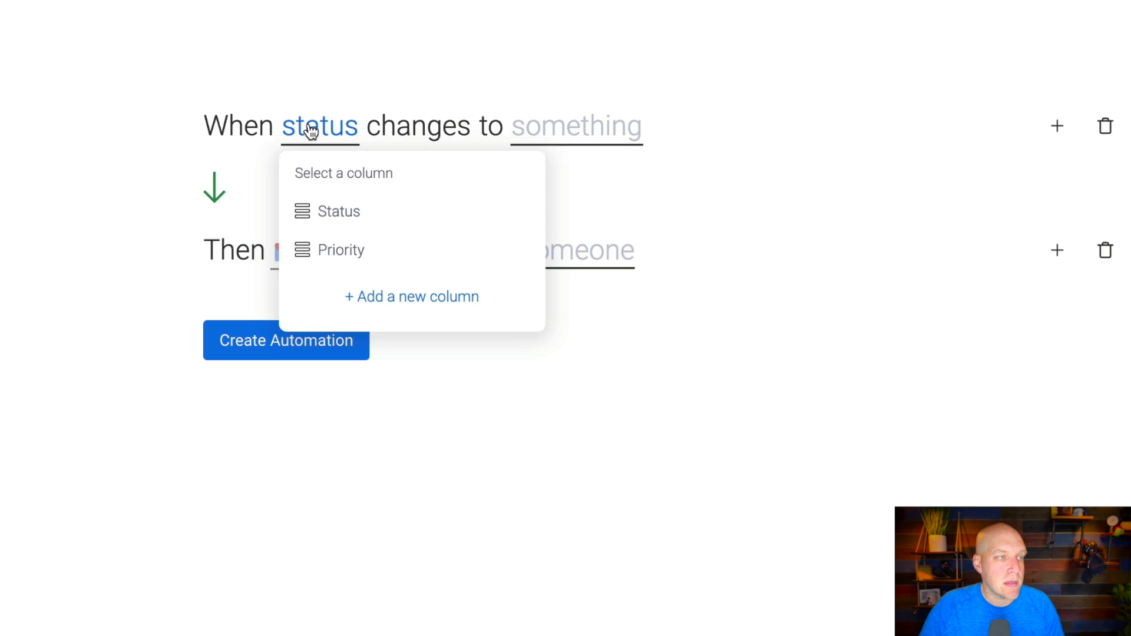
{"action": "left_click", "coordinate": [328, 212]}
{"action": "left_click", "coordinate": [575, 118]}
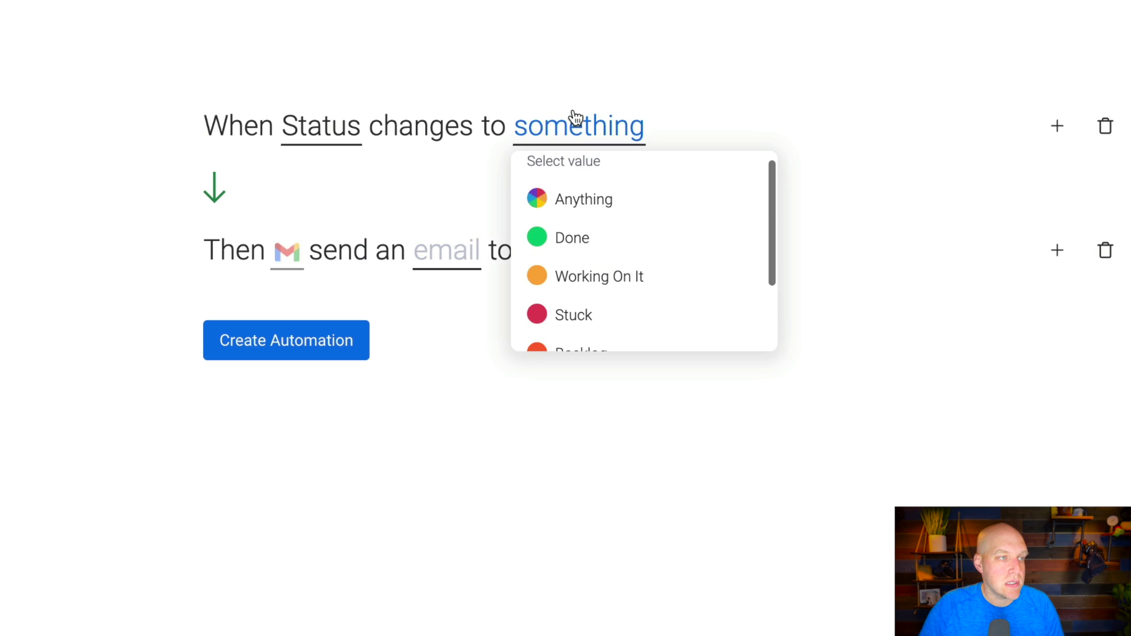
{"action": "left_click", "coordinate": [576, 315]}
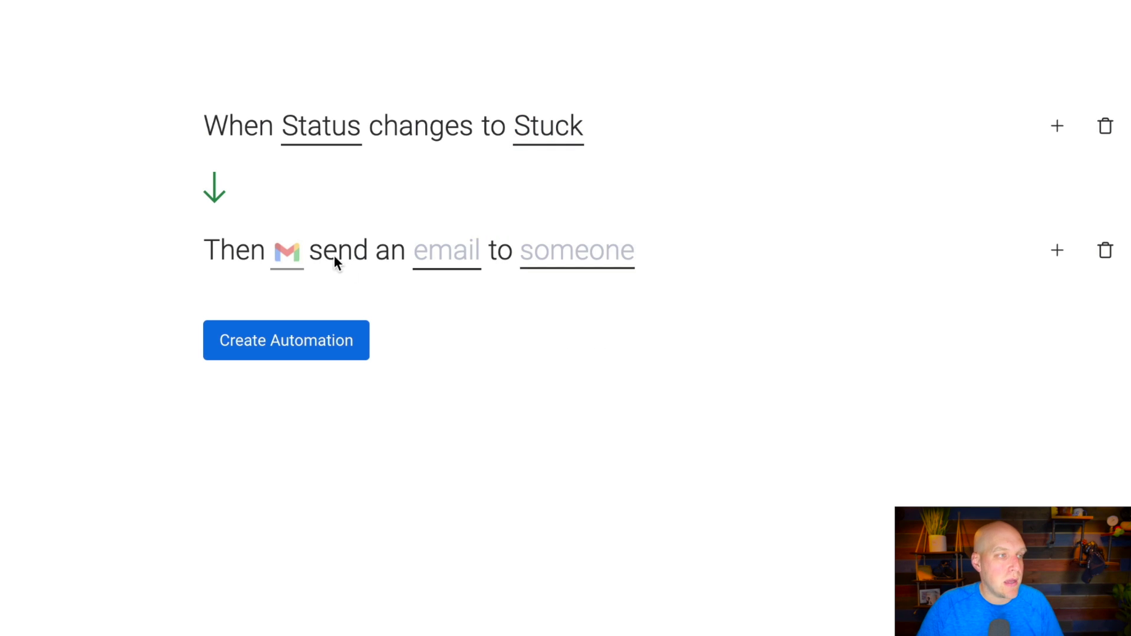
{"action": "left_click", "coordinate": [288, 259]}
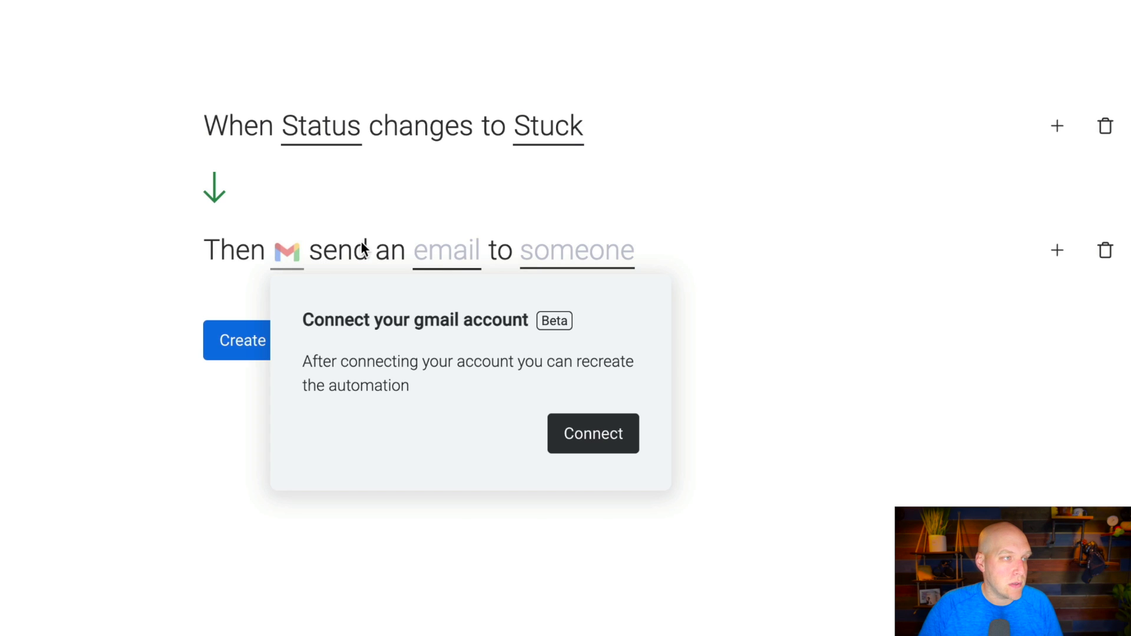
- Make the email subject Item Name plus Status, with body 'This item is stuck please take a look at it.'
{"action": "left_click", "coordinate": [435, 262]}
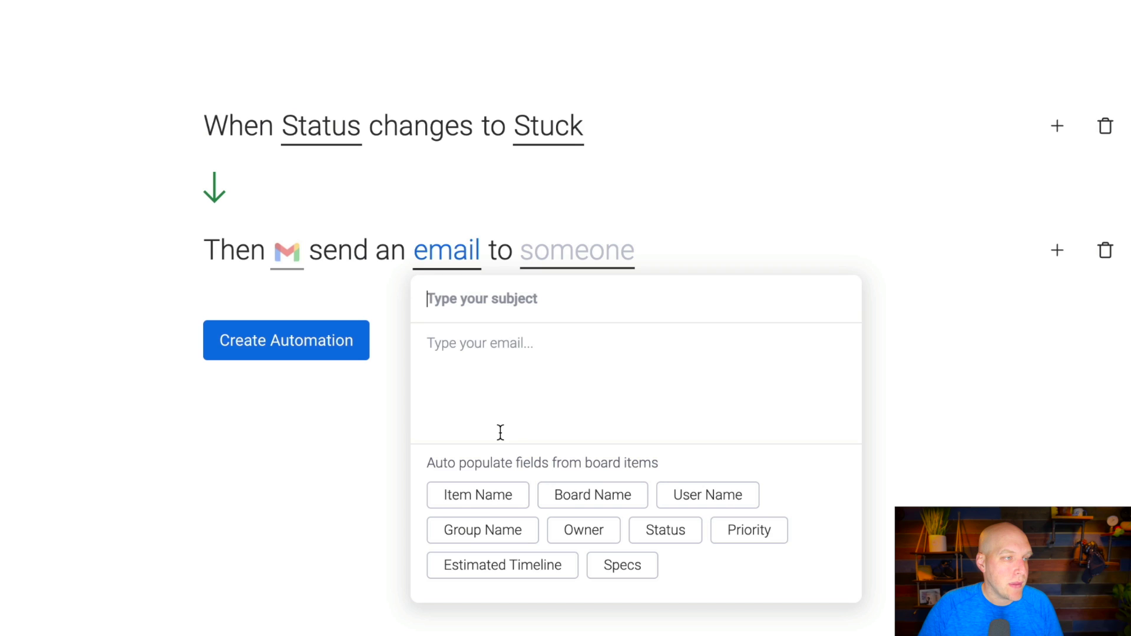
{"action": "left_click", "coordinate": [512, 498]}
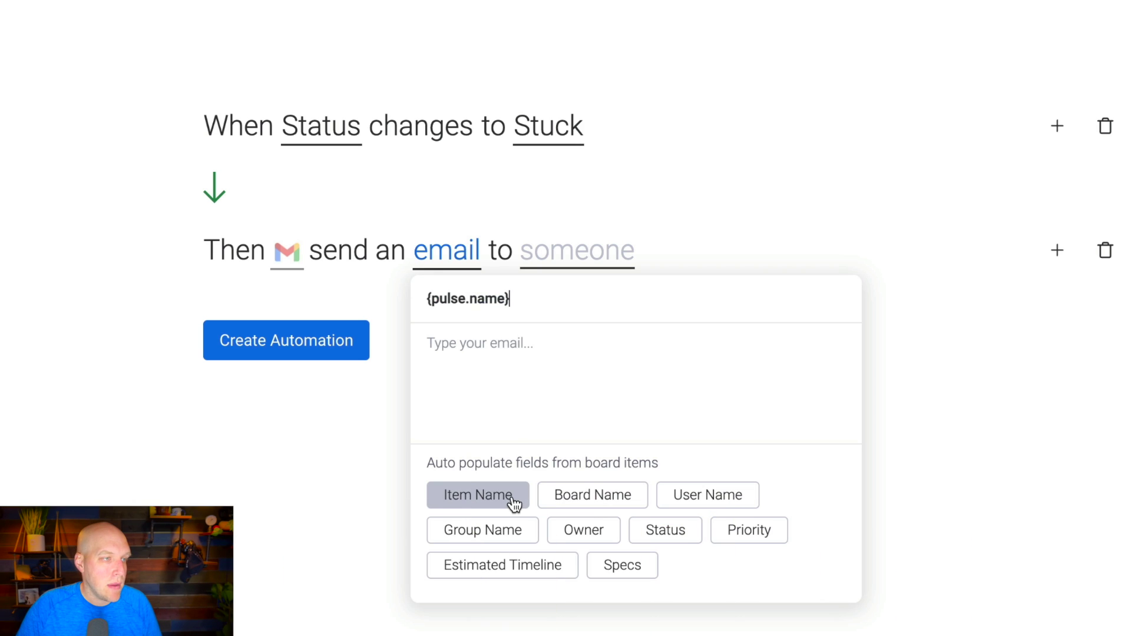
{"action": "left_click", "coordinate": [673, 537]}
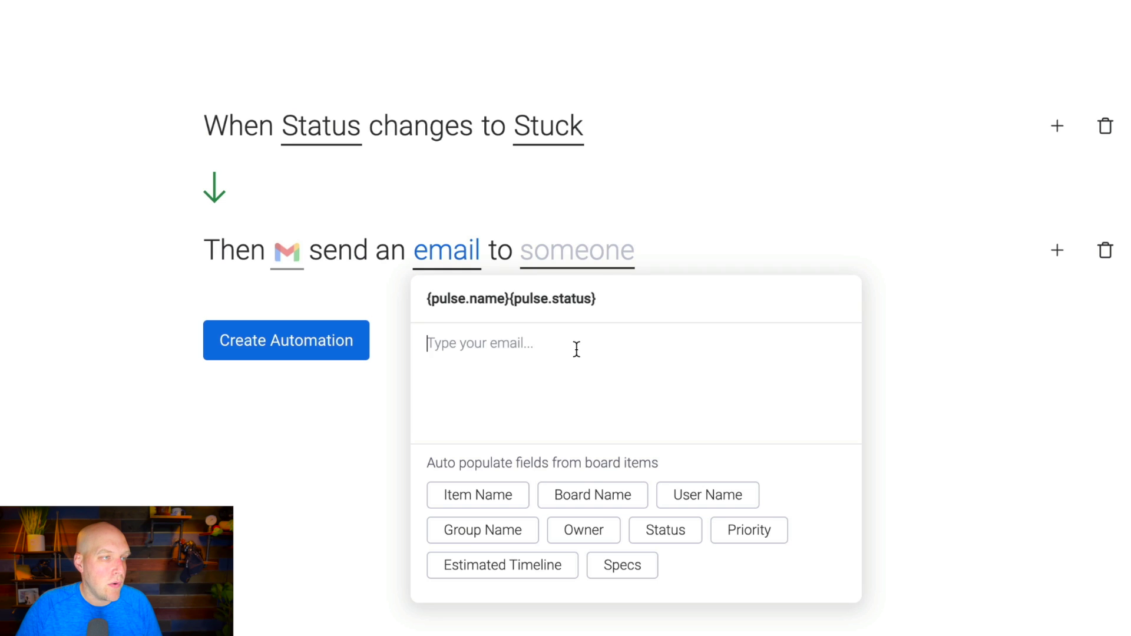
{"action": "left_click", "coordinate": [513, 391]}
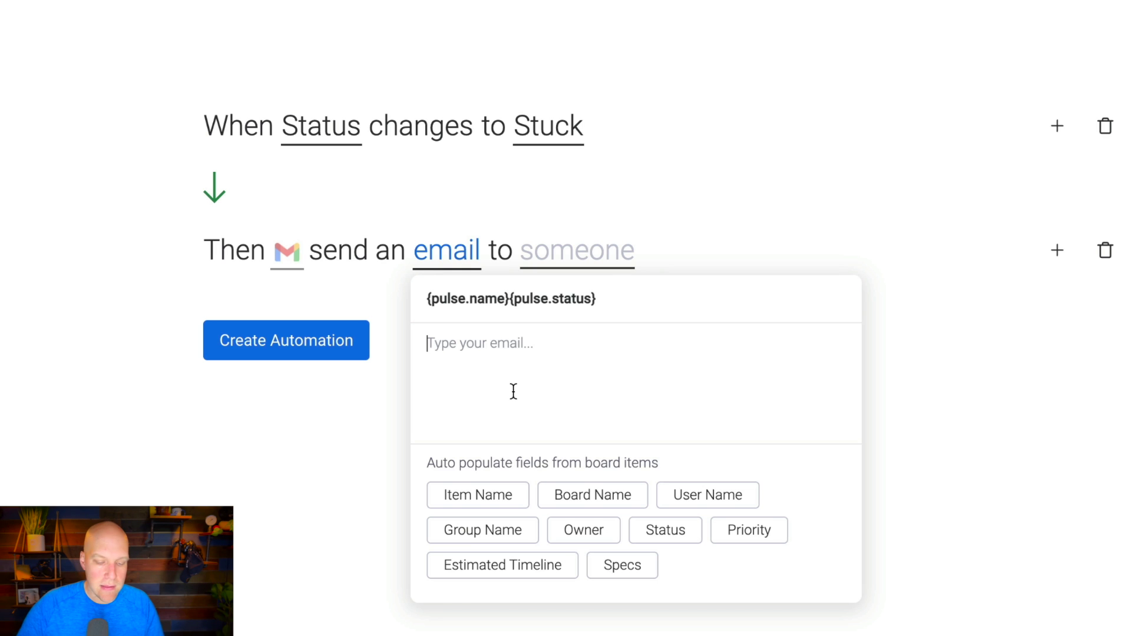
{"action": "type", "text": "This item is stuck please take a look at it."}
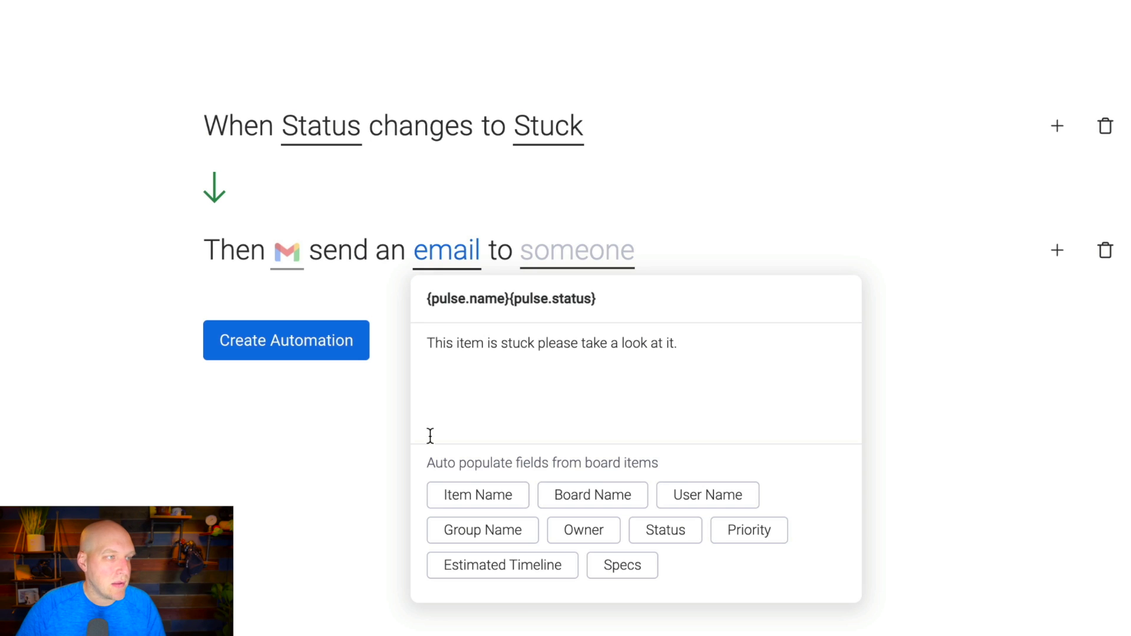
{"action": "left_click", "coordinate": [307, 506]}
- Send the email to team member Admin and create the automation, dismissing the Gmail prompt
{"action": "left_click", "coordinate": [599, 254]}
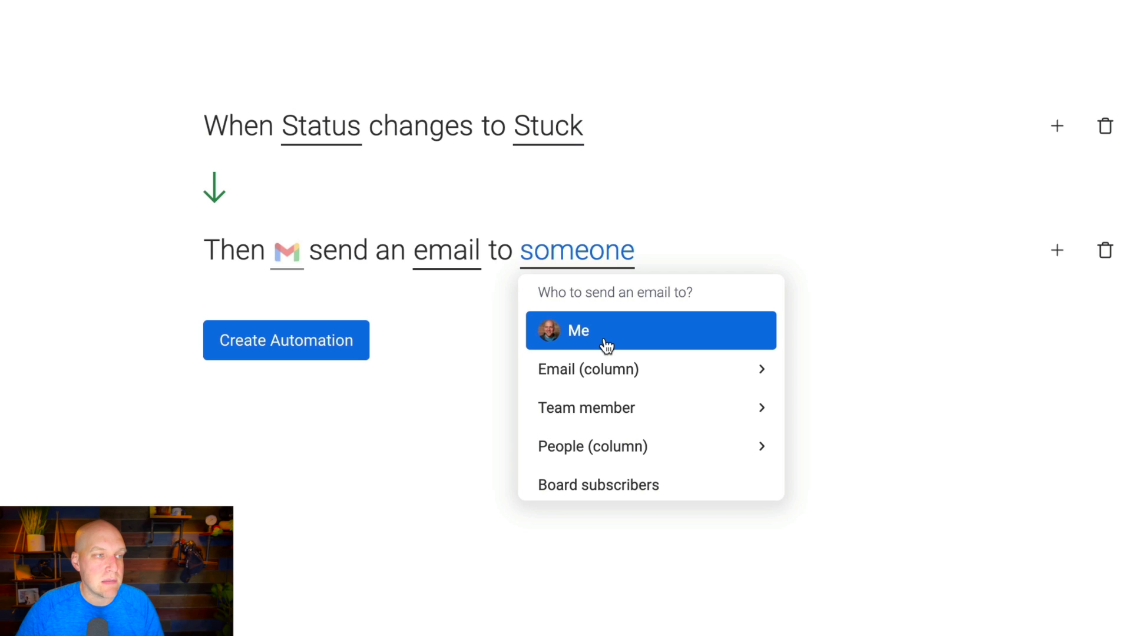
{"action": "left_click", "coordinate": [622, 405]}
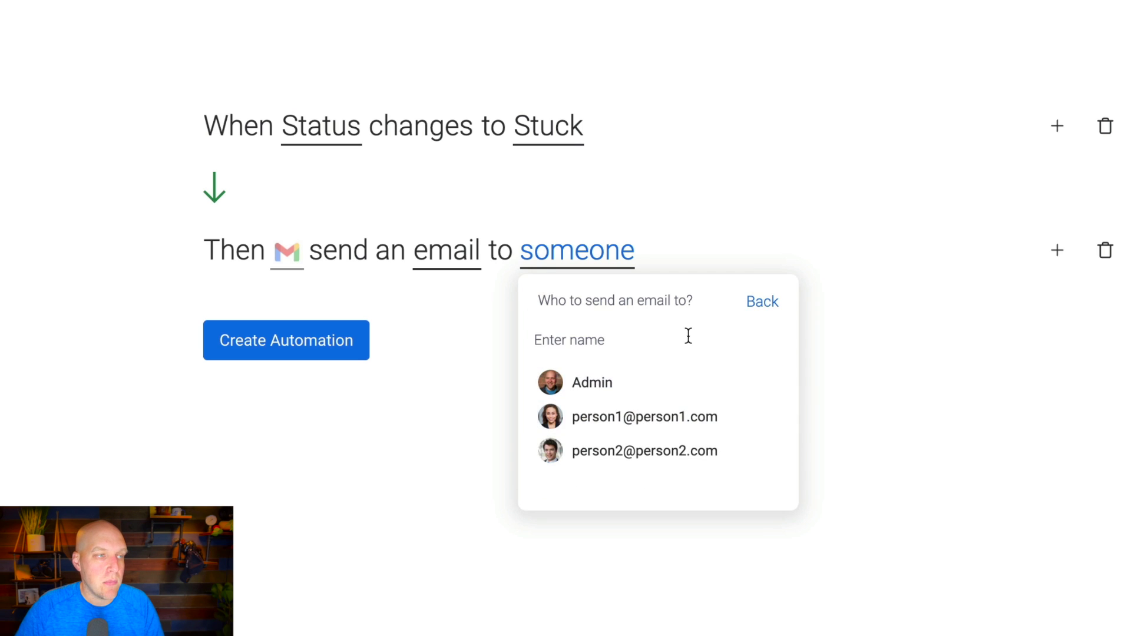
{"action": "left_click", "coordinate": [635, 385]}
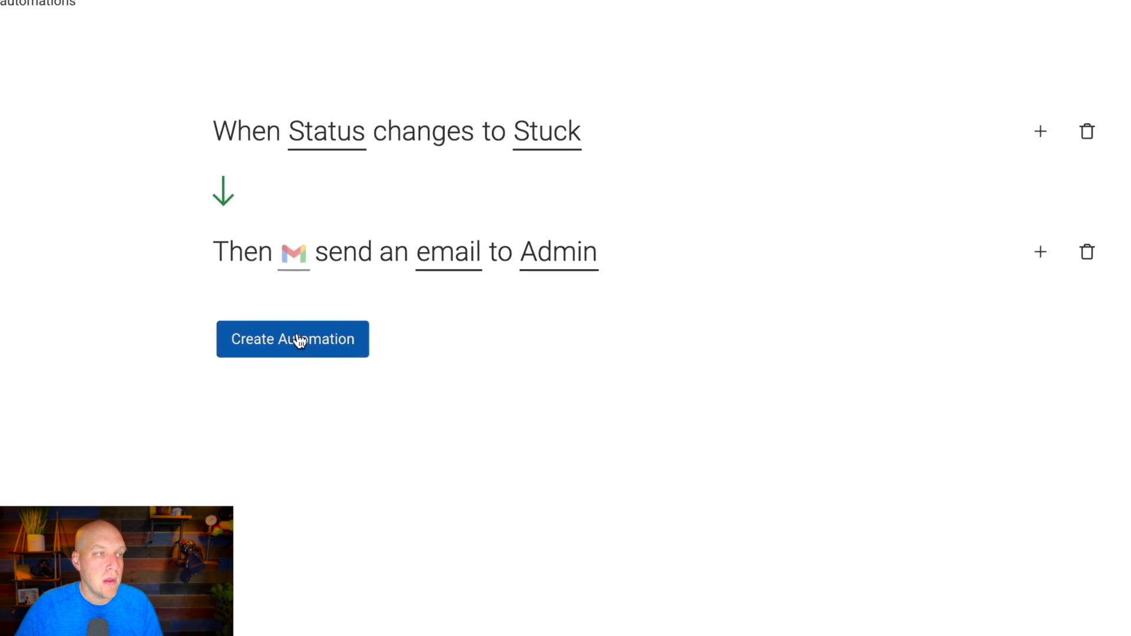
{"action": "left_click", "coordinate": [303, 222]}
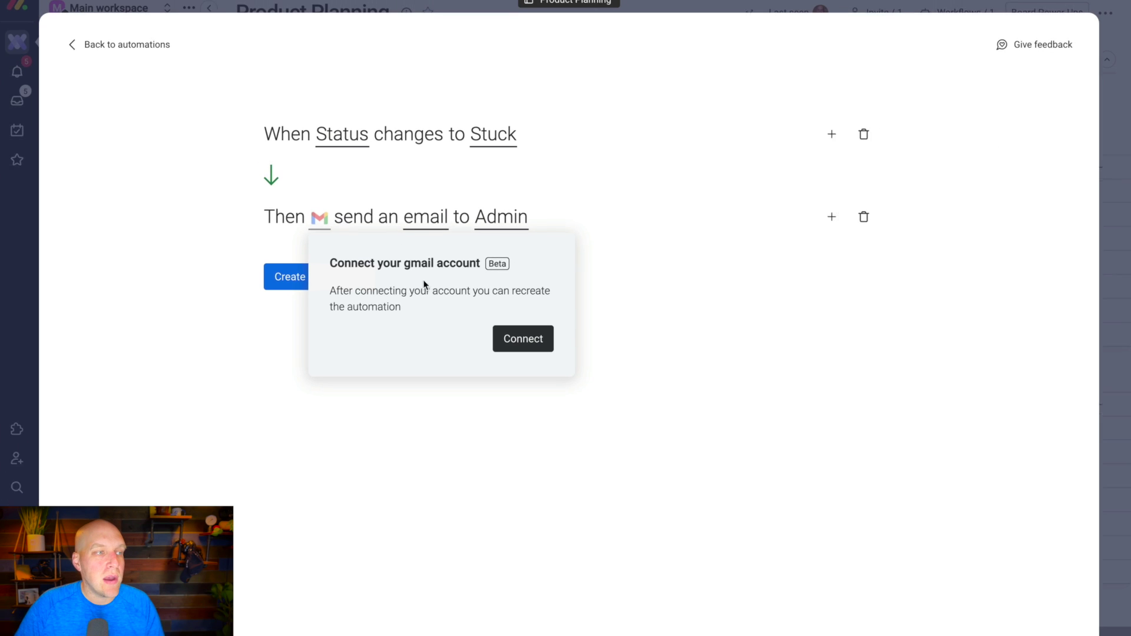
{"action": "left_click", "coordinate": [514, 424]}
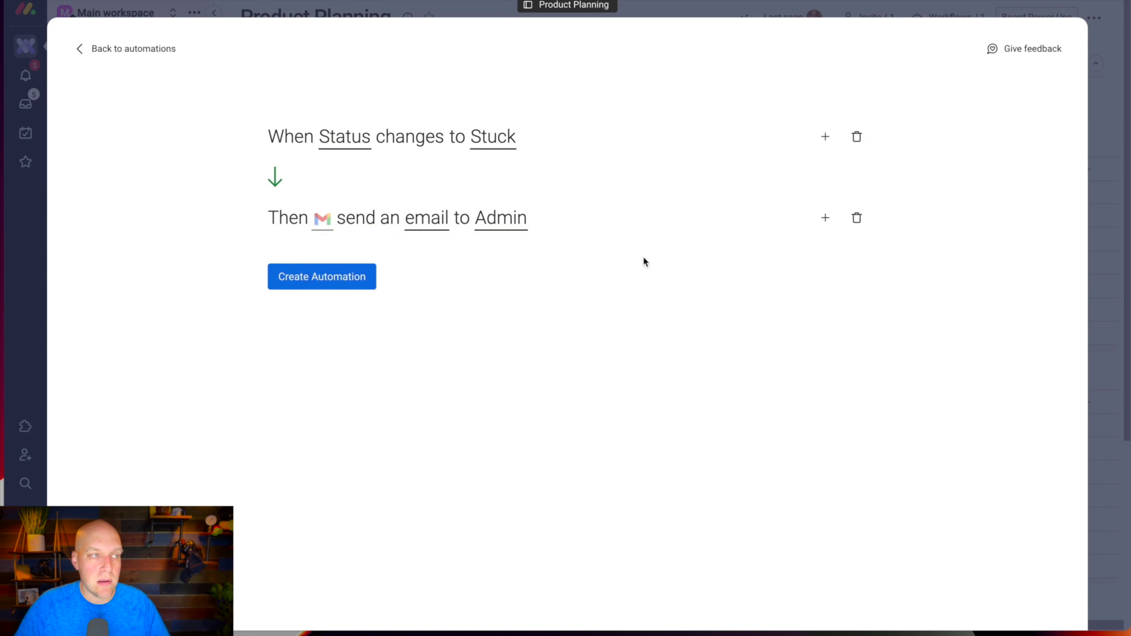
- Back on the board, mark Digital Onboarding Experience Stuck and set Scroll actions - Design to Done
{"action": "left_click", "coordinate": [109, 38]}
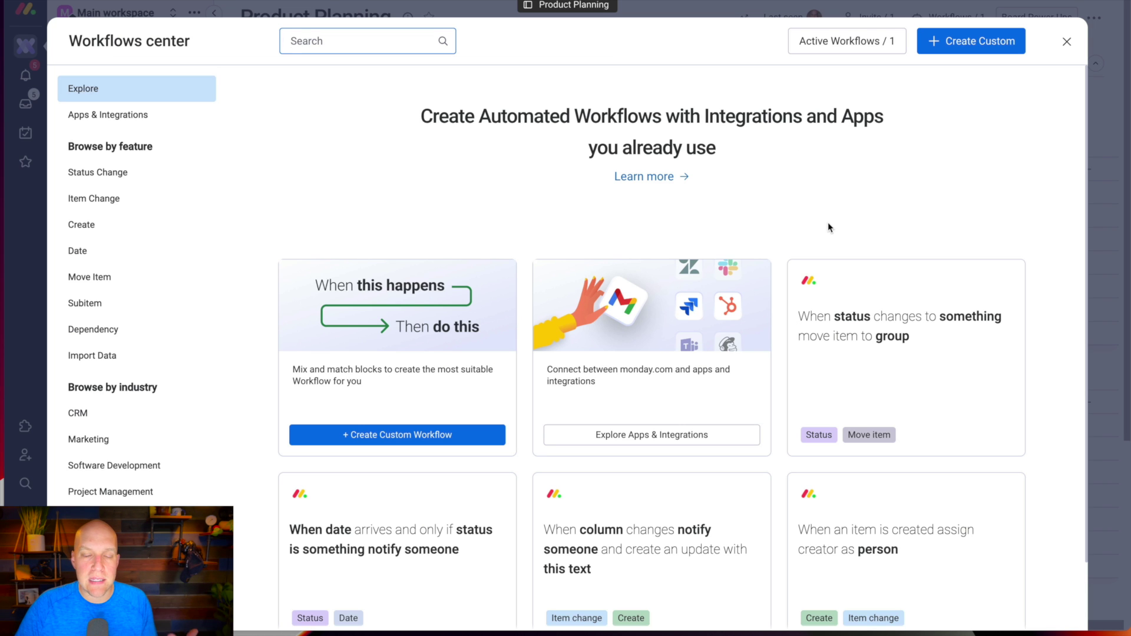
{"action": "left_click", "coordinate": [1064, 45]}
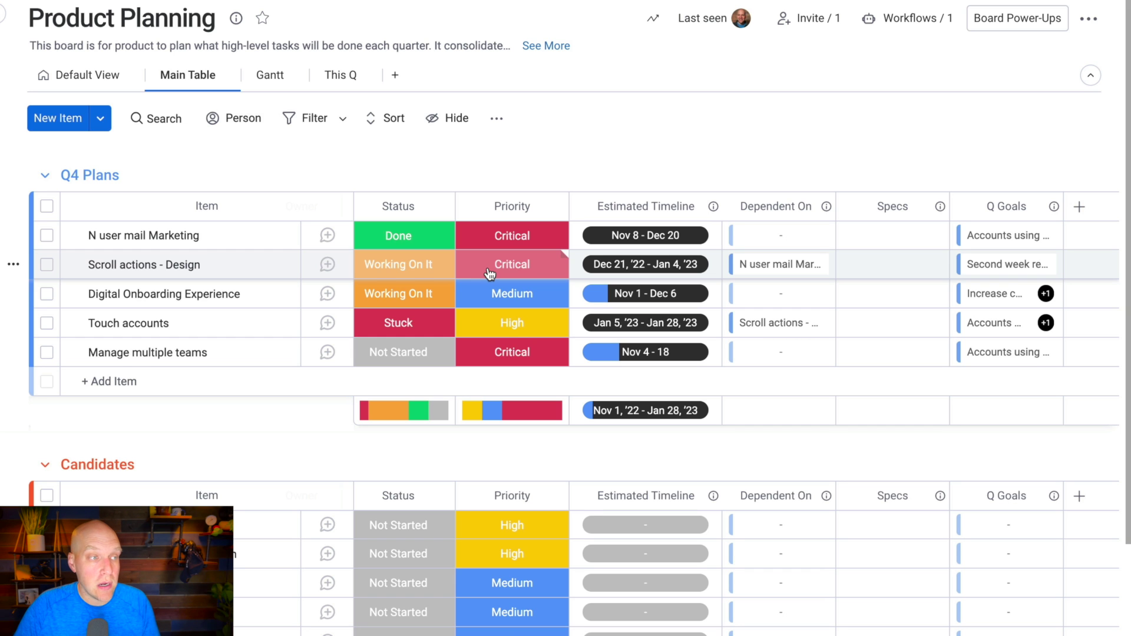
{"action": "left_click", "coordinate": [409, 299]}
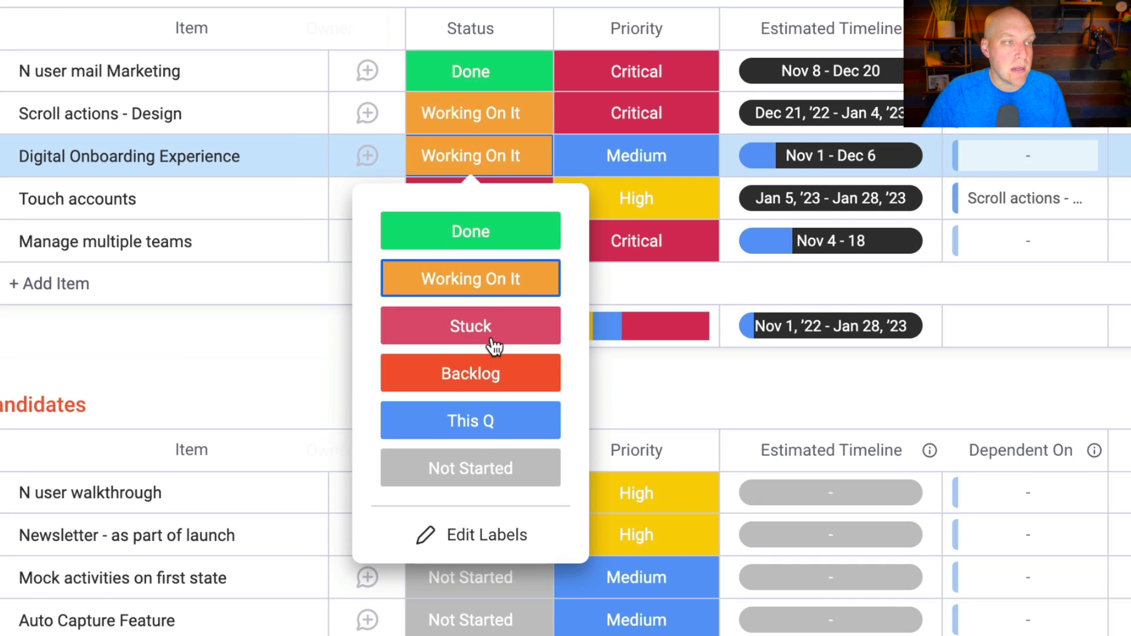
{"action": "left_click", "coordinate": [480, 344]}
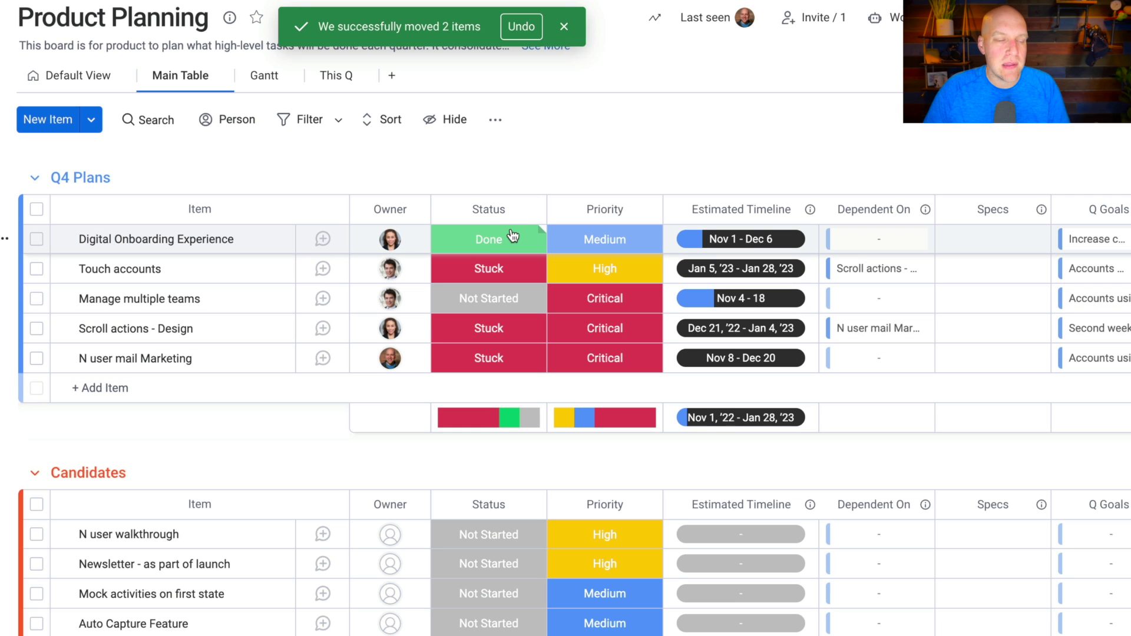
{"action": "left_click", "coordinate": [500, 339]}
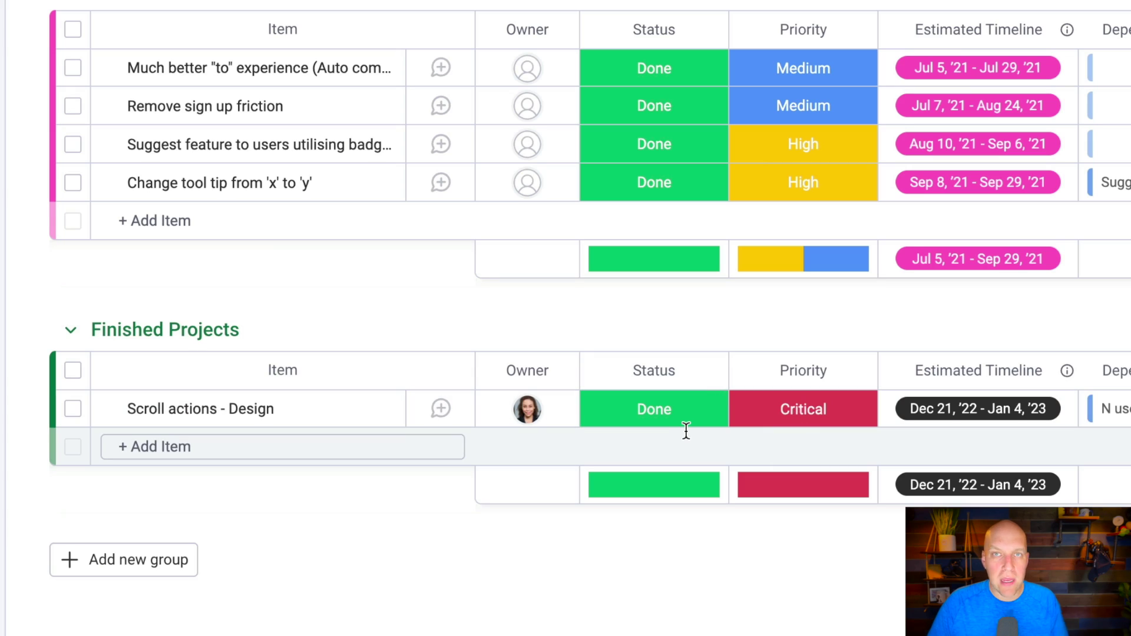
{"action": "scroll", "coordinate": [686, 430], "scroll_direction": "up", "scroll_amount": 10}
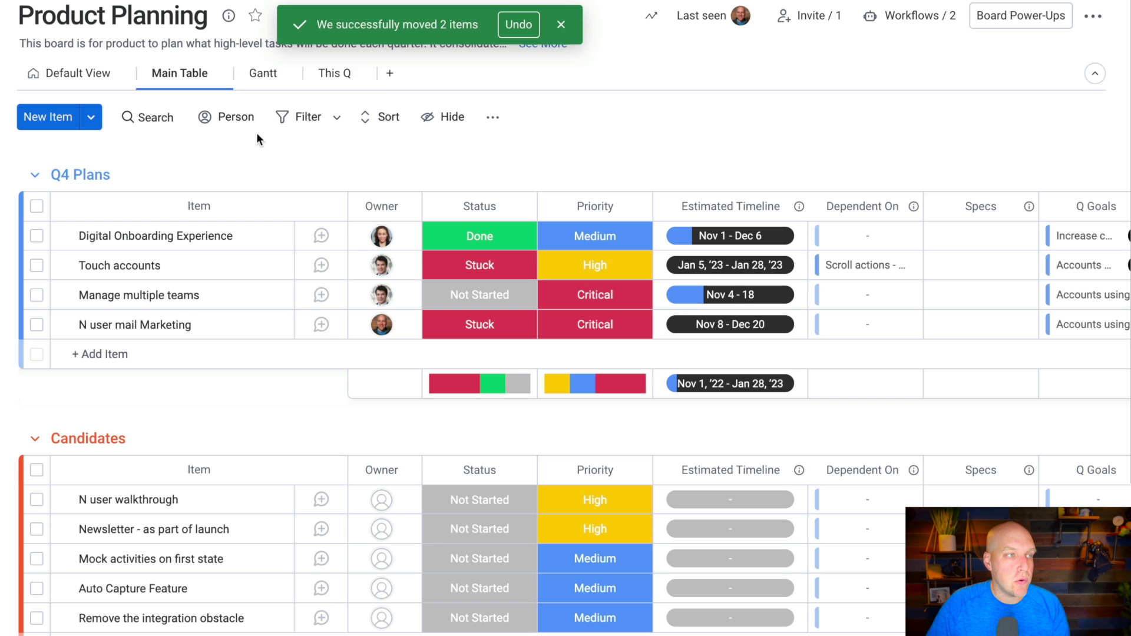
- Go to the This Q view, then display the board as a Gantt timeline
{"action": "left_click", "coordinate": [326, 76]}
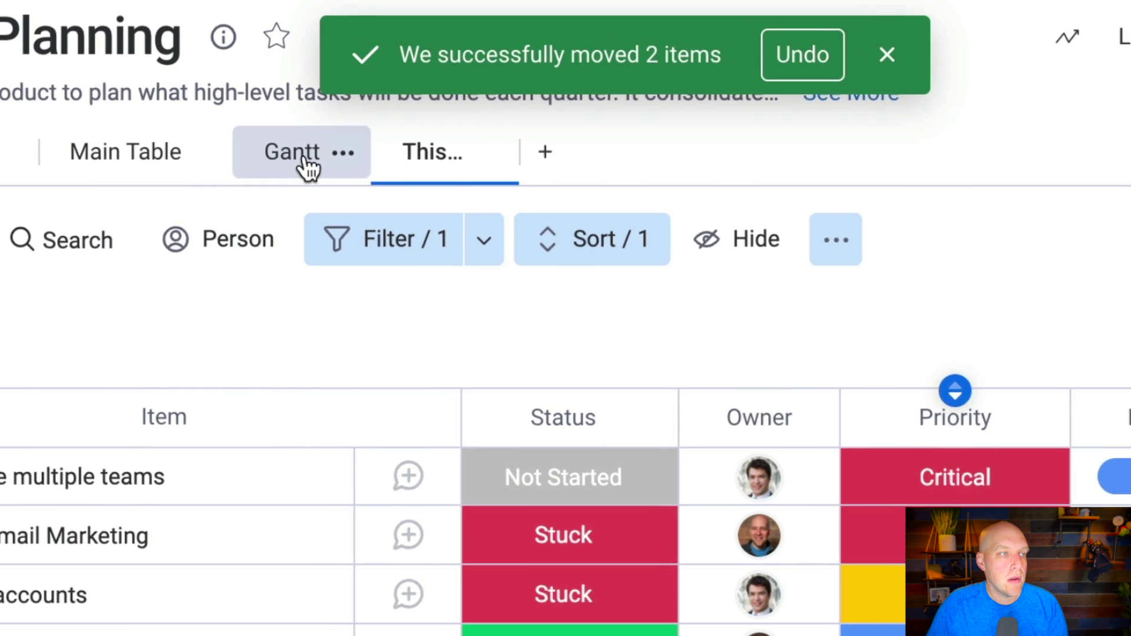
{"action": "left_click", "coordinate": [273, 166]}
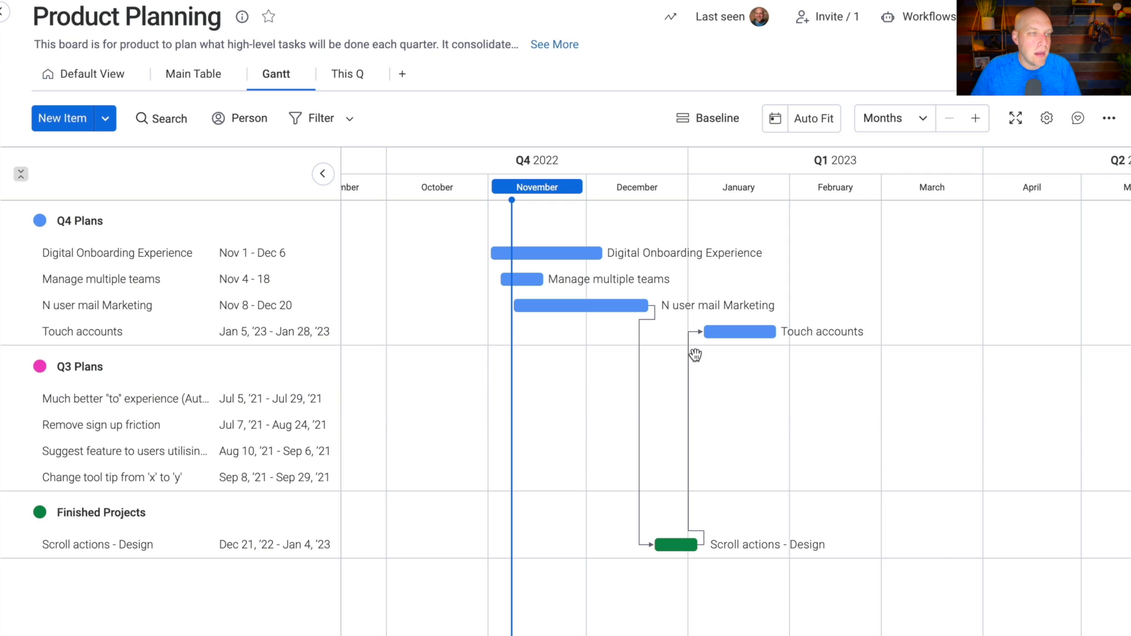
- Create a Dashboard view holding a Calendar widget of the Product Planning items
{"action": "left_click", "coordinate": [402, 73]}
{"action": "left_click", "coordinate": [454, 158]}
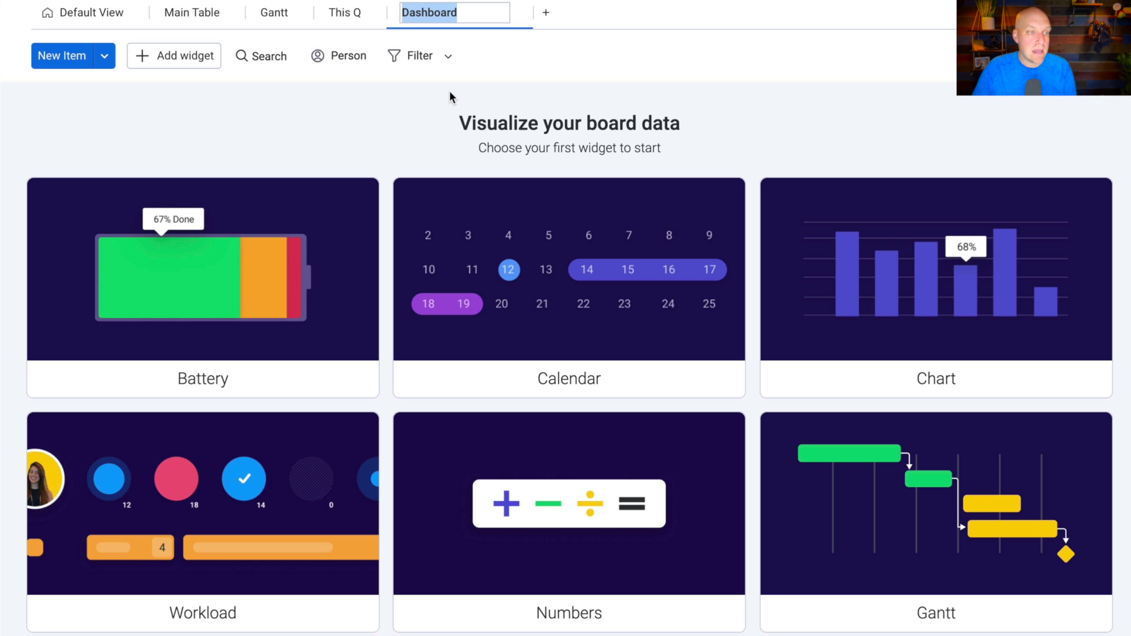
{"action": "mouse_move", "coordinate": [581, 543]}
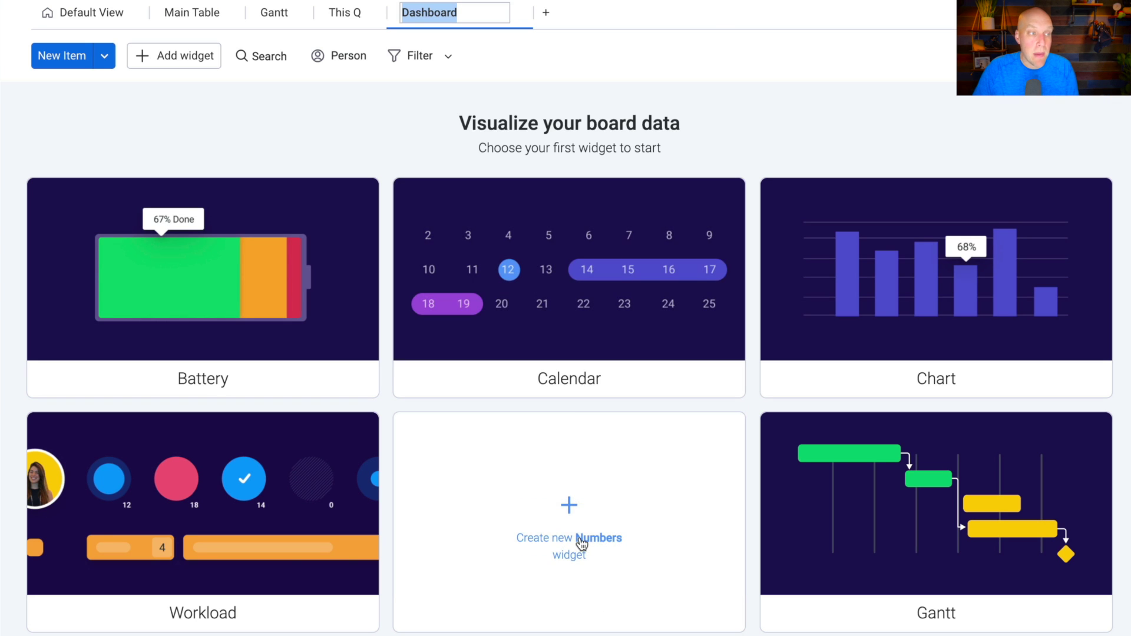
{"action": "left_click", "coordinate": [576, 328]}
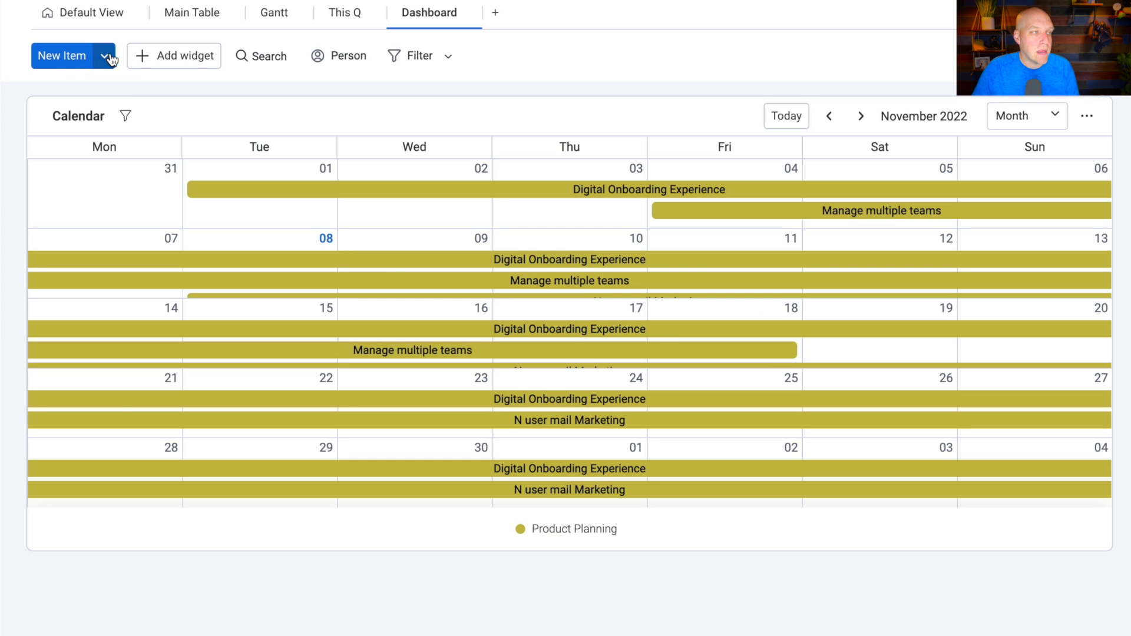
{"action": "left_click", "coordinate": [195, 62]}
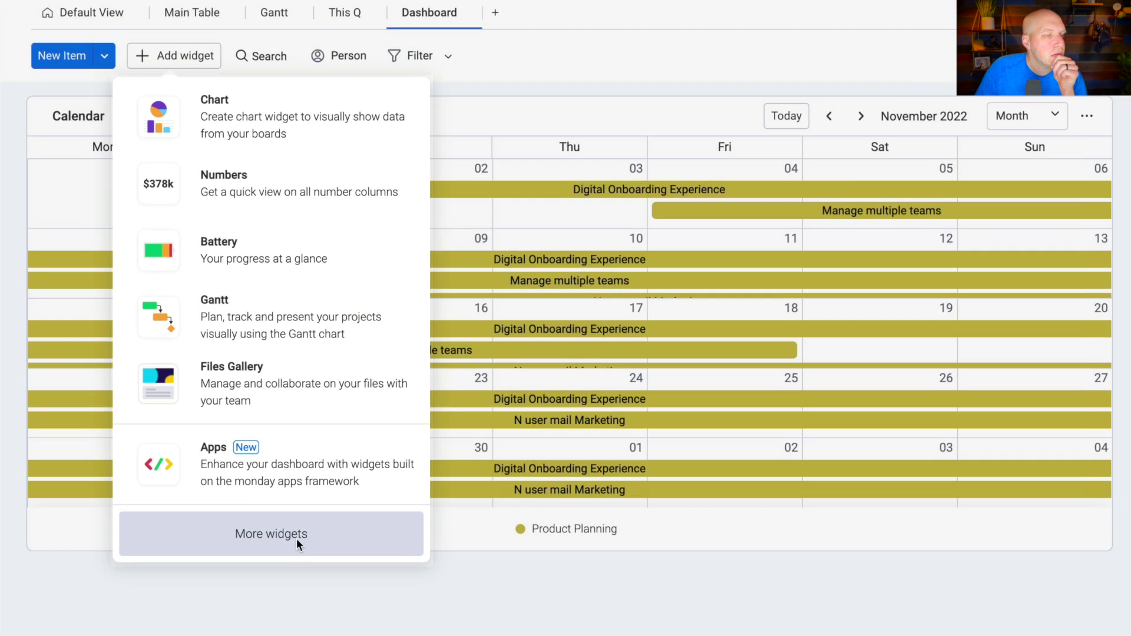
- Find 'status' in the Widgets Center and add the Overview widget, showing Product Planning at 42.9%
{"action": "left_click", "coordinate": [295, 537]}
{"action": "scroll", "coordinate": [626, 409], "scroll_direction": "down", "scroll_amount": 1}
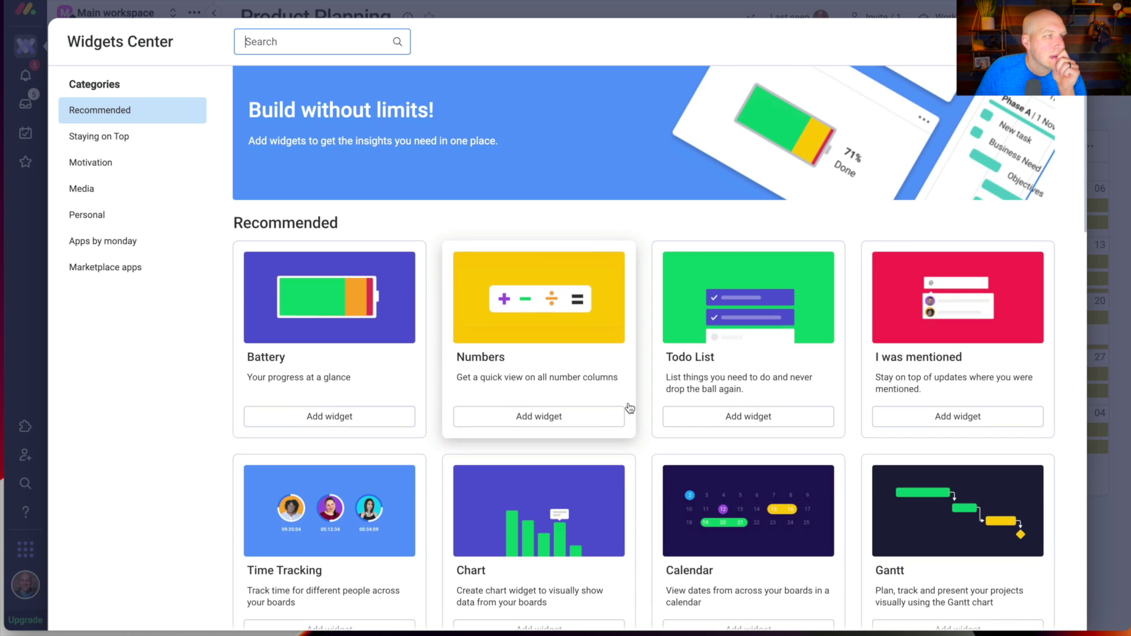
{"action": "type", "text": "sta"}
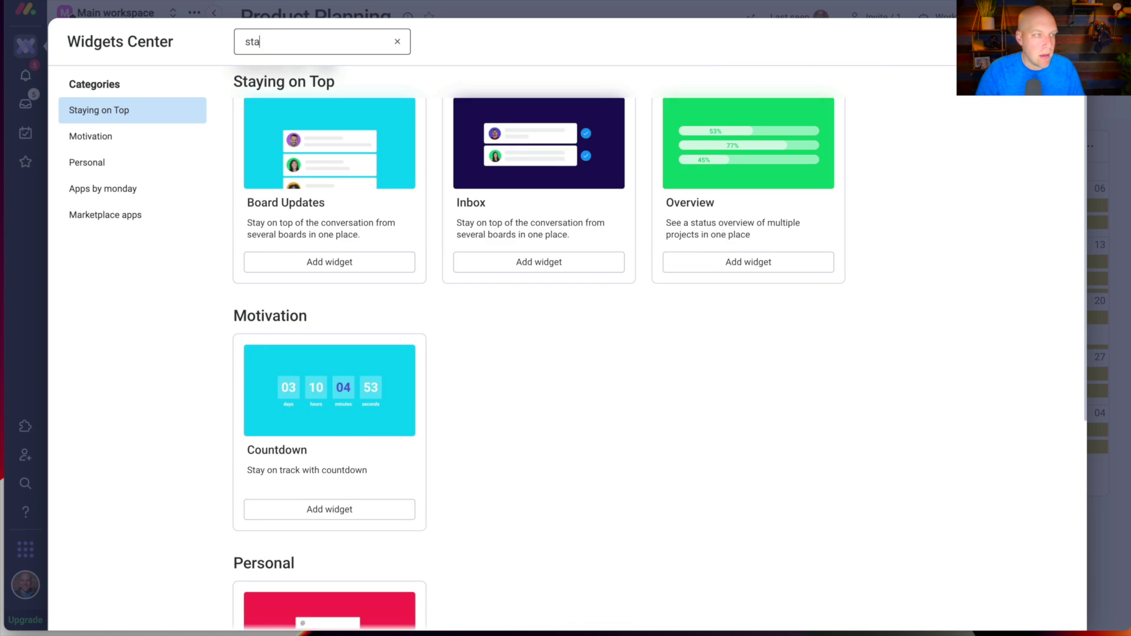
{"action": "type", "text": "tu"}
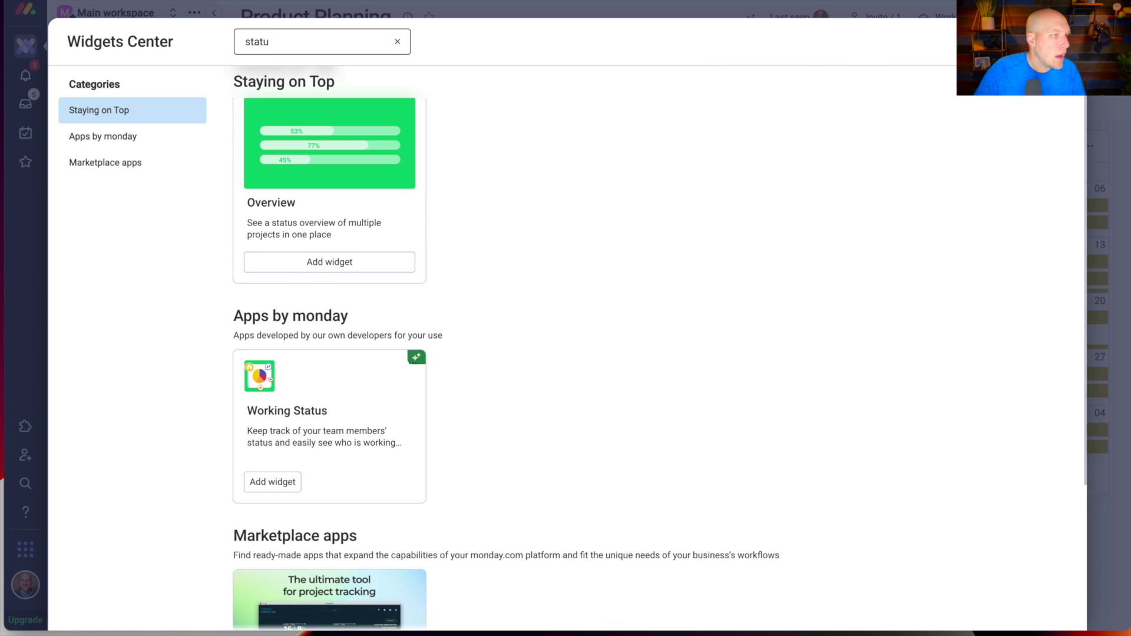
{"action": "left_click", "coordinate": [329, 262]}
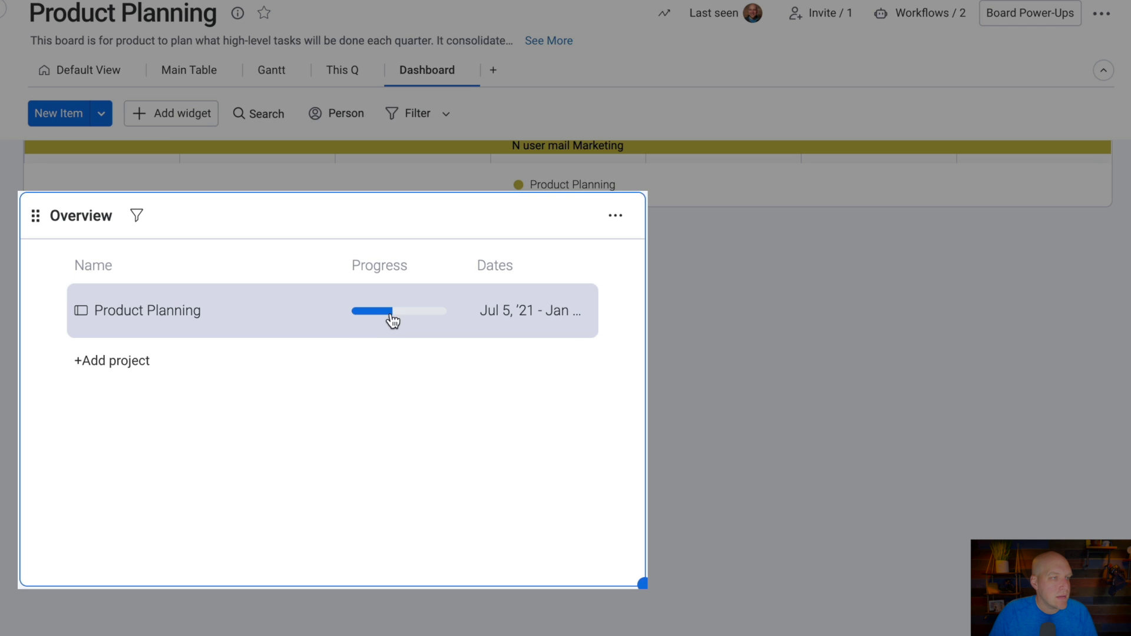
{"action": "mouse_move", "coordinate": [331, 323]}
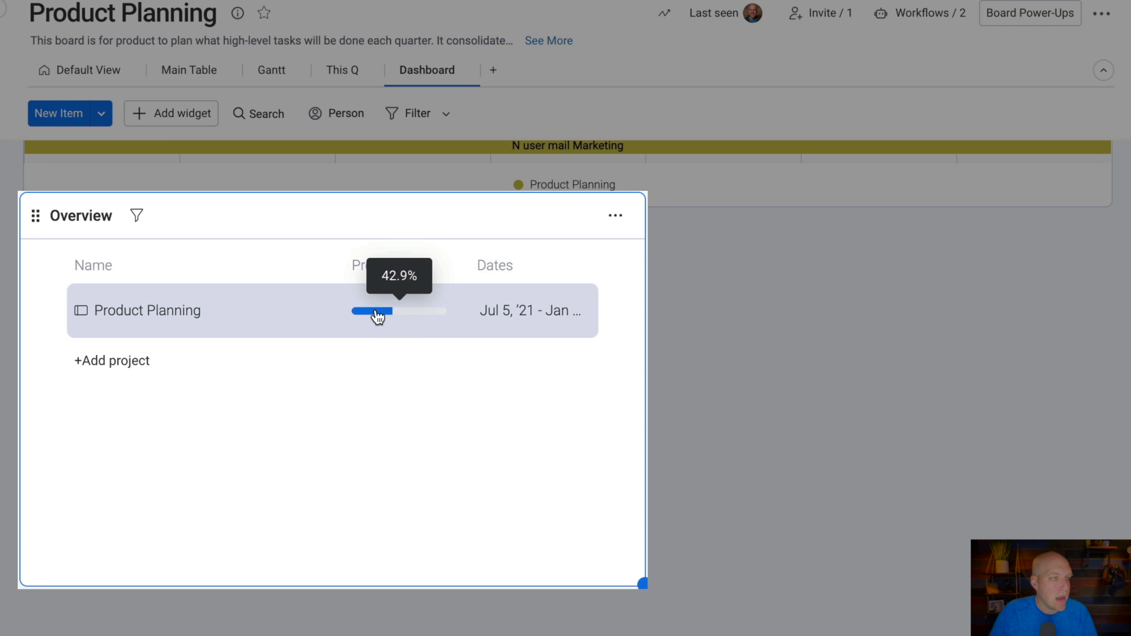
{"action": "mouse_move", "coordinate": [399, 317]}
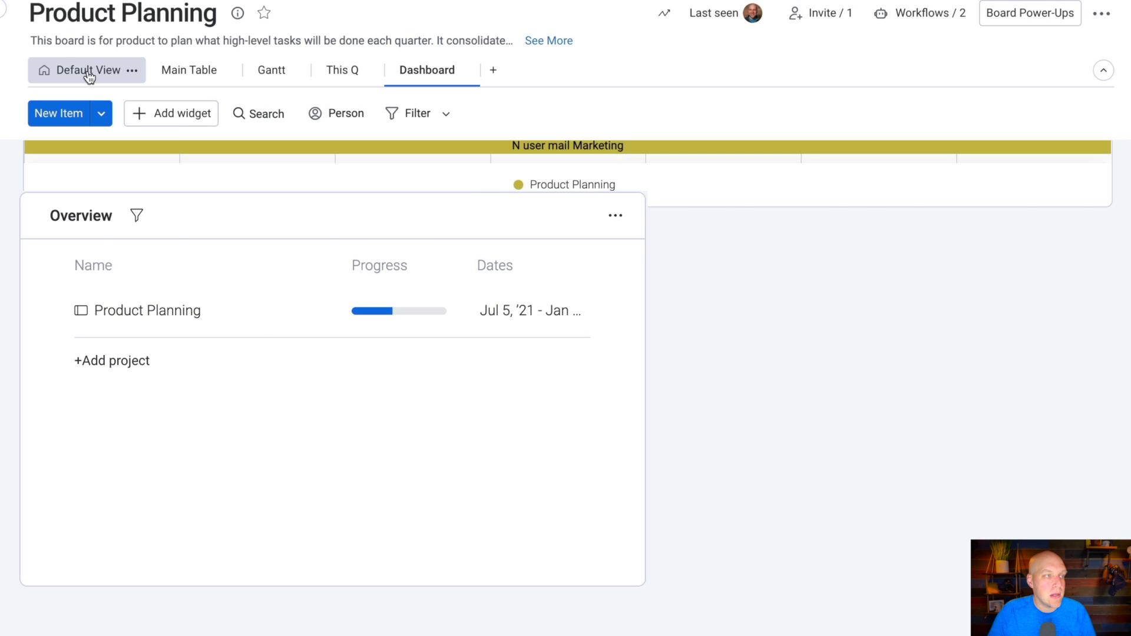
- Return to the Default View table and open the Status choices for Manage multiple teams
{"action": "left_click", "coordinate": [89, 72]}
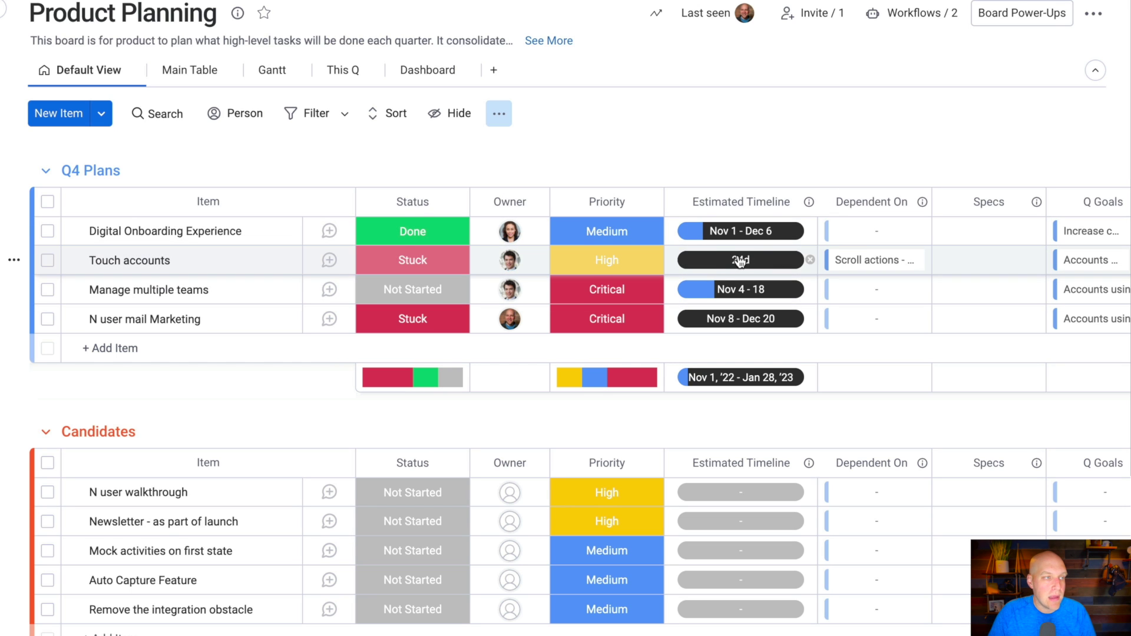
{"action": "left_click", "coordinate": [422, 292]}
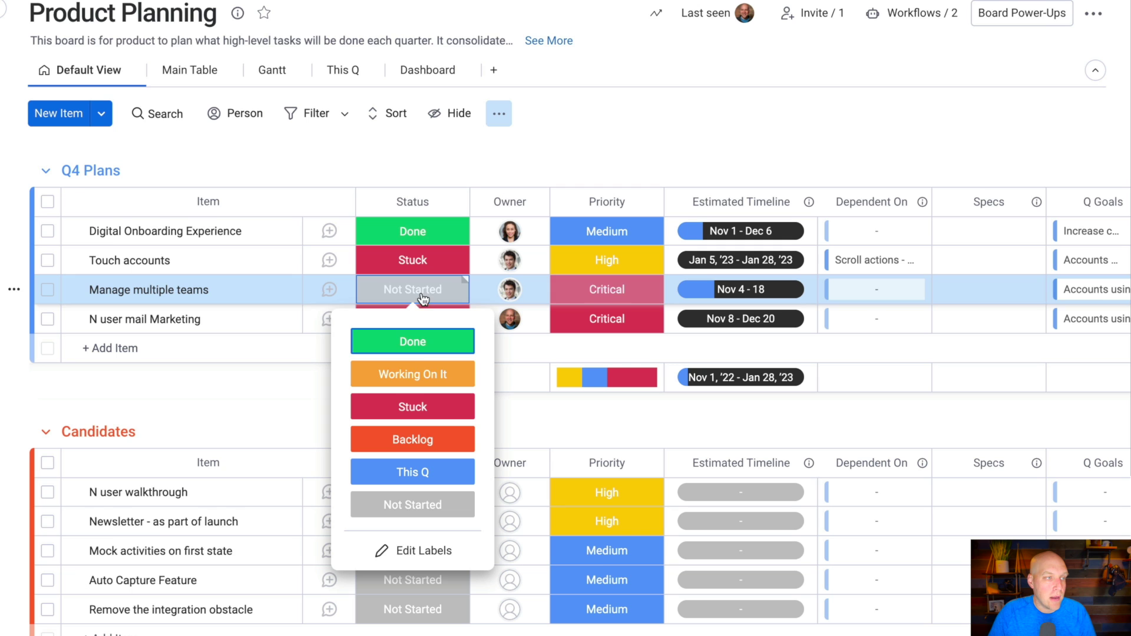
- Close the status choices and add a Gantt widget to the Dashboard
{"action": "left_click", "coordinate": [546, 114]}
{"action": "left_click", "coordinate": [437, 70]}
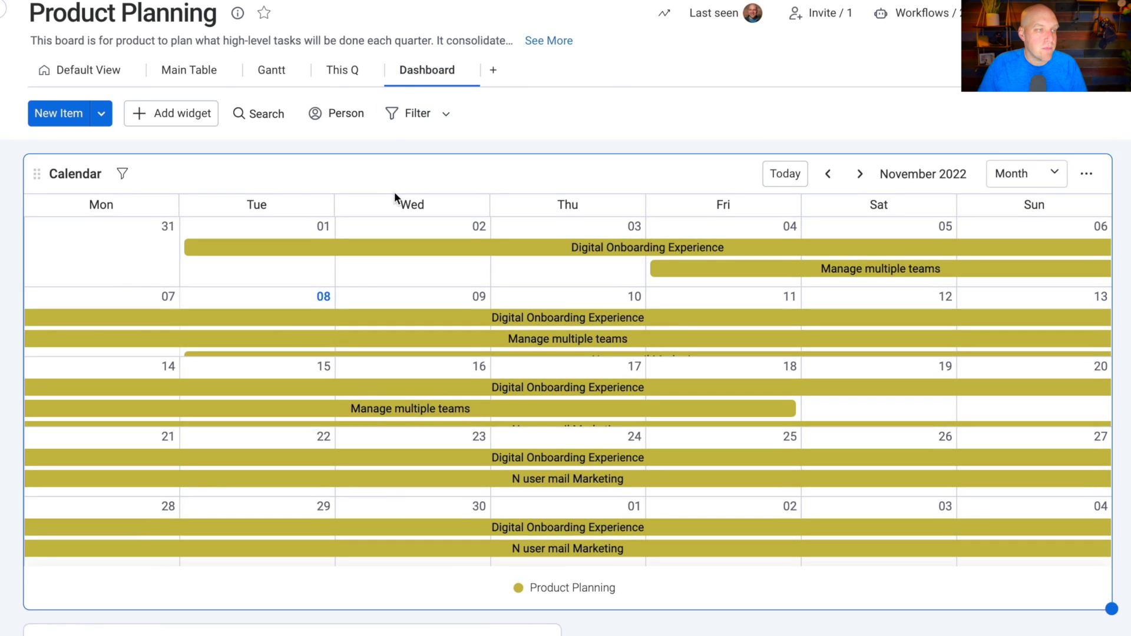
{"action": "scroll", "coordinate": [391, 507], "scroll_direction": "down", "scroll_amount": 1}
{"action": "left_click", "coordinate": [175, 115]}
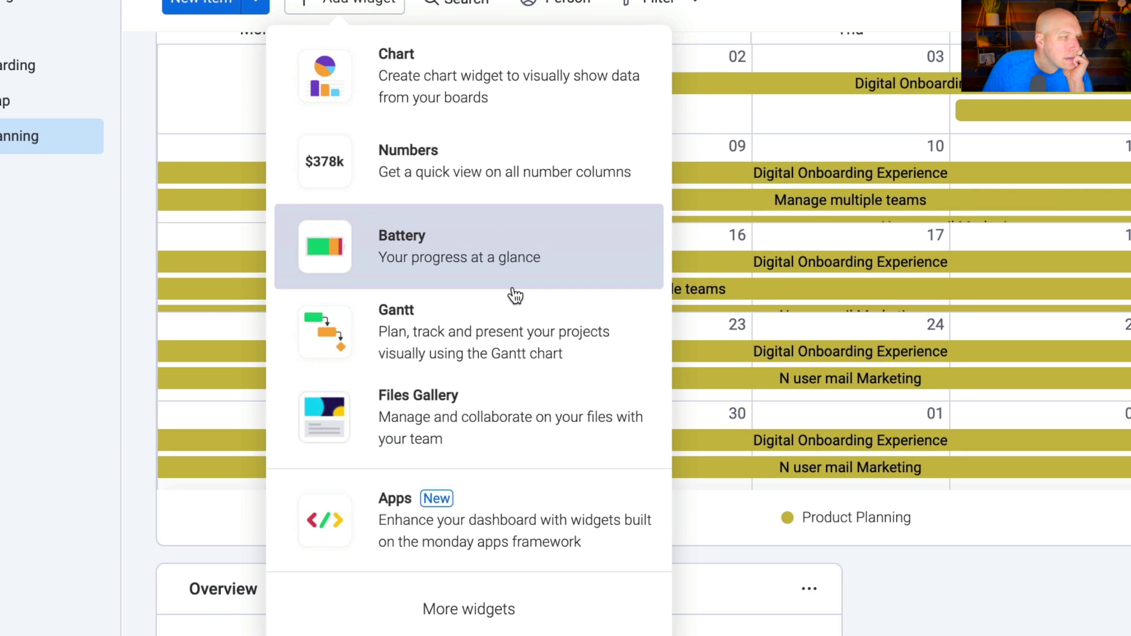
{"action": "left_click", "coordinate": [866, 456]}
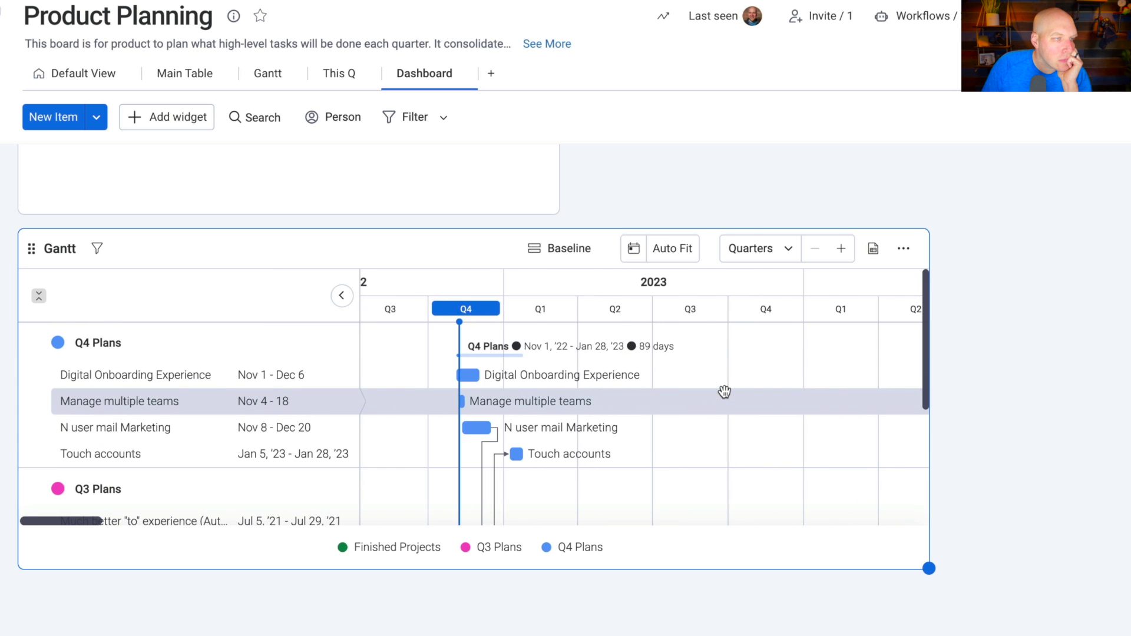
- Delete the Calendar widget and drag the Gantt widget above the Overview
{"action": "scroll", "coordinate": [835, 168], "scroll_direction": "up", "scroll_amount": 10}
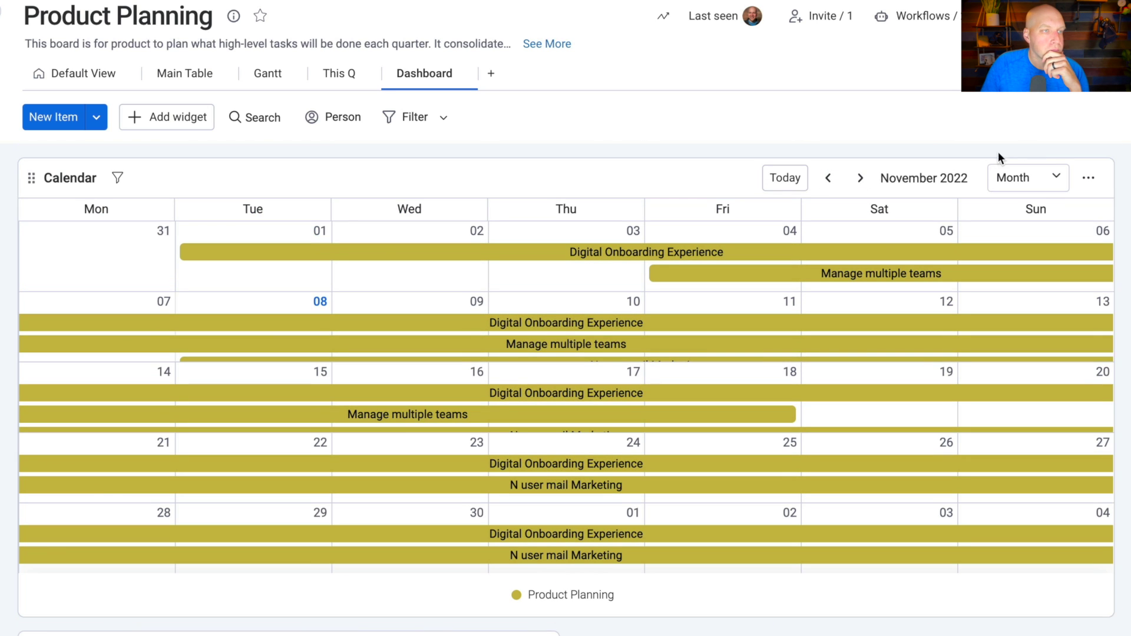
{"action": "left_click", "coordinate": [1088, 177]}
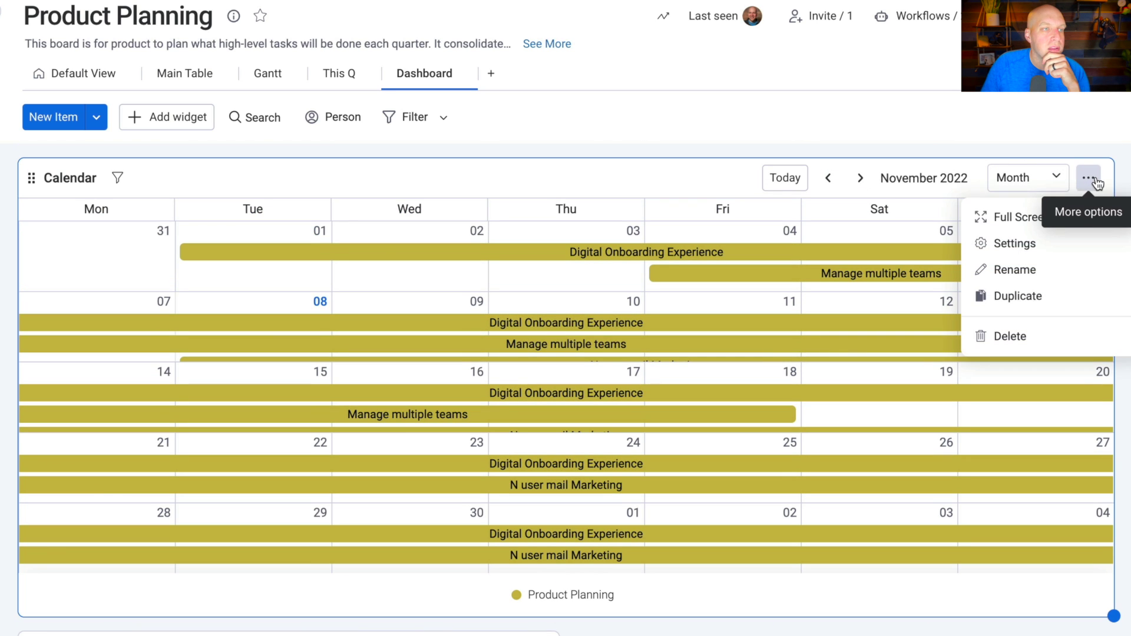
{"action": "left_click", "coordinate": [1010, 337]}
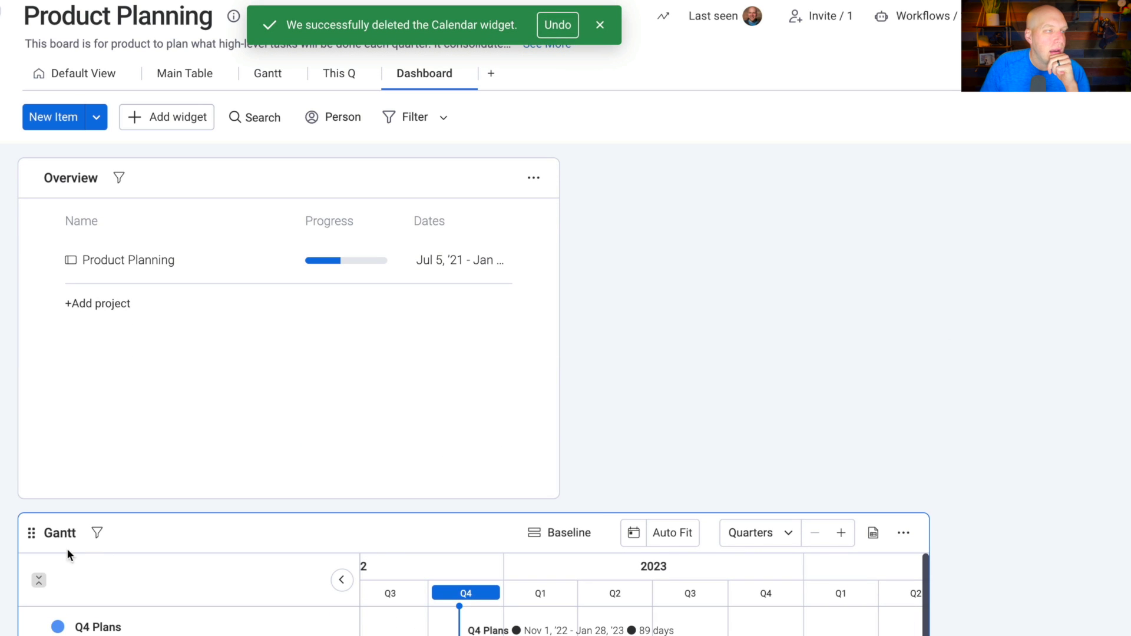
{"action": "left_click_drag", "start_coordinate": [32, 537], "coordinate": [20, 182]}
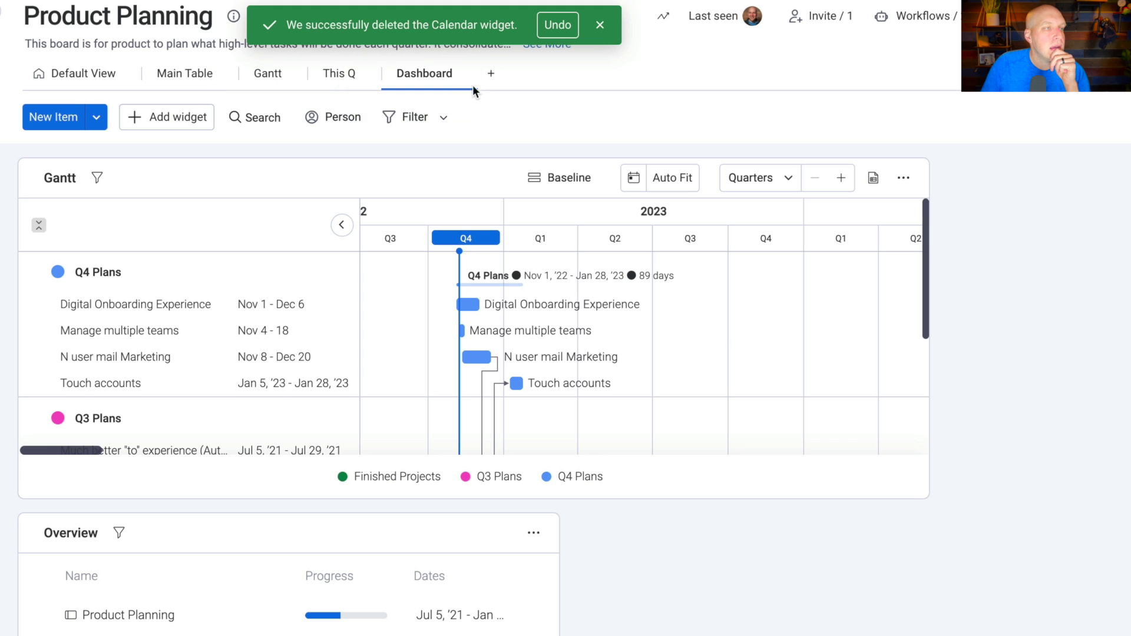
- Add a Numbers widget and check its group and column settings, which offer no number columns
{"action": "left_click", "coordinate": [177, 126]}
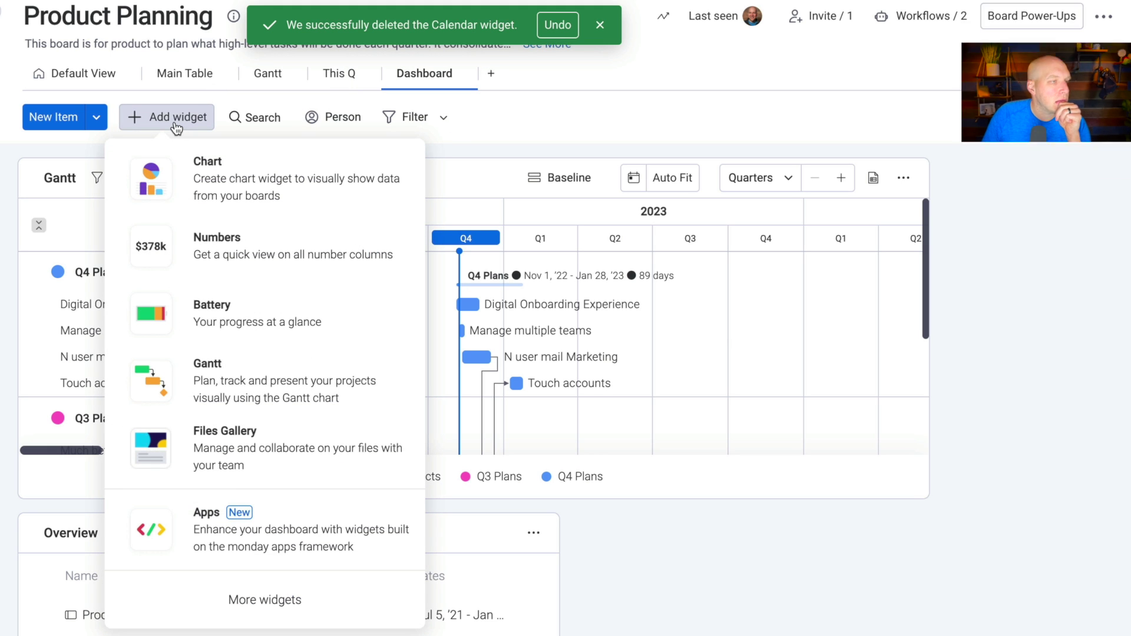
{"action": "left_click", "coordinate": [273, 245]}
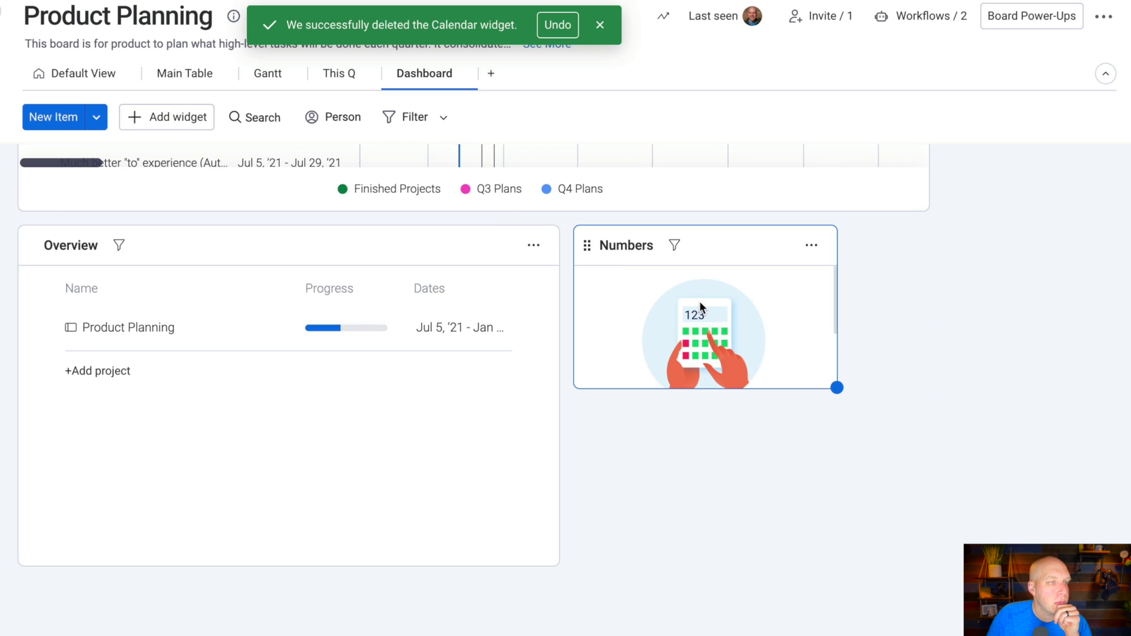
{"action": "left_click", "coordinate": [811, 245]}
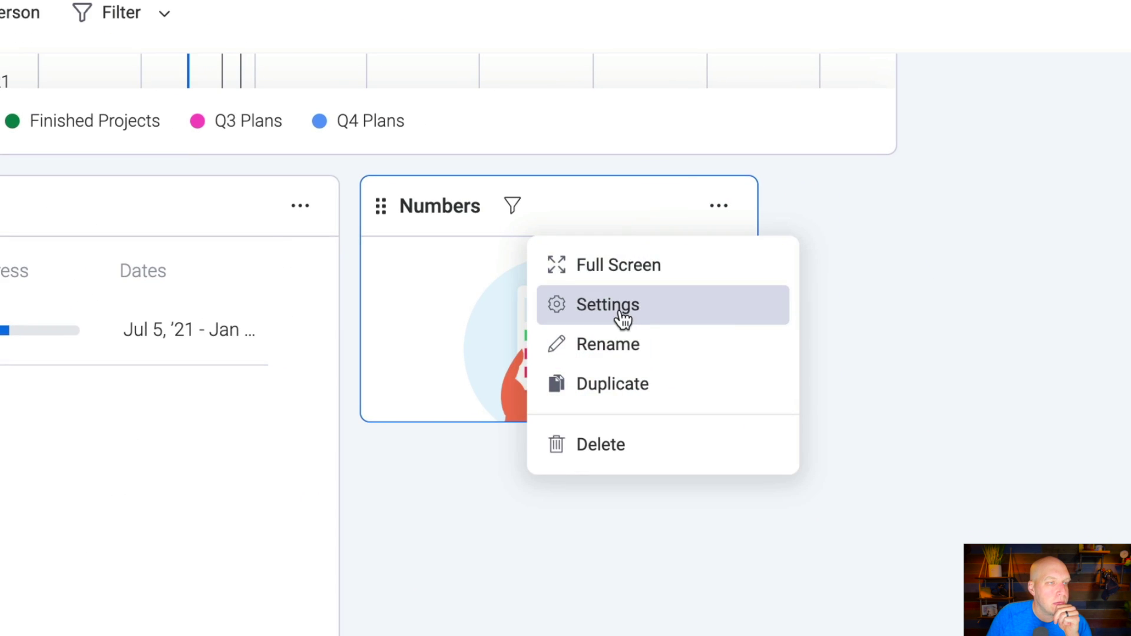
{"action": "left_click", "coordinate": [622, 319]}
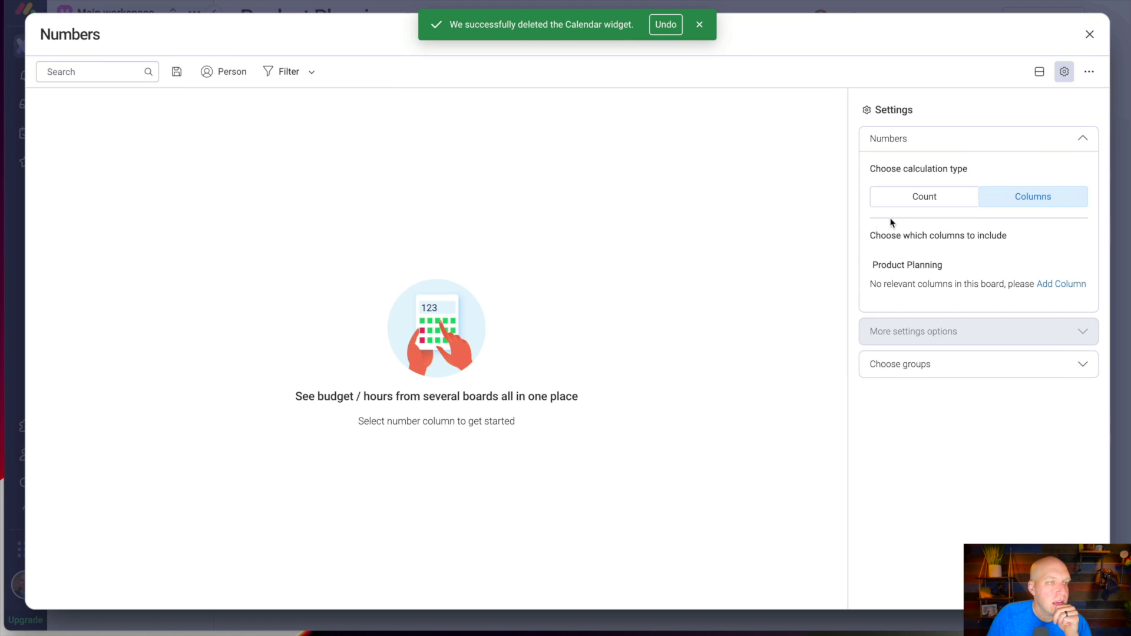
{"action": "left_click", "coordinate": [1079, 362]}
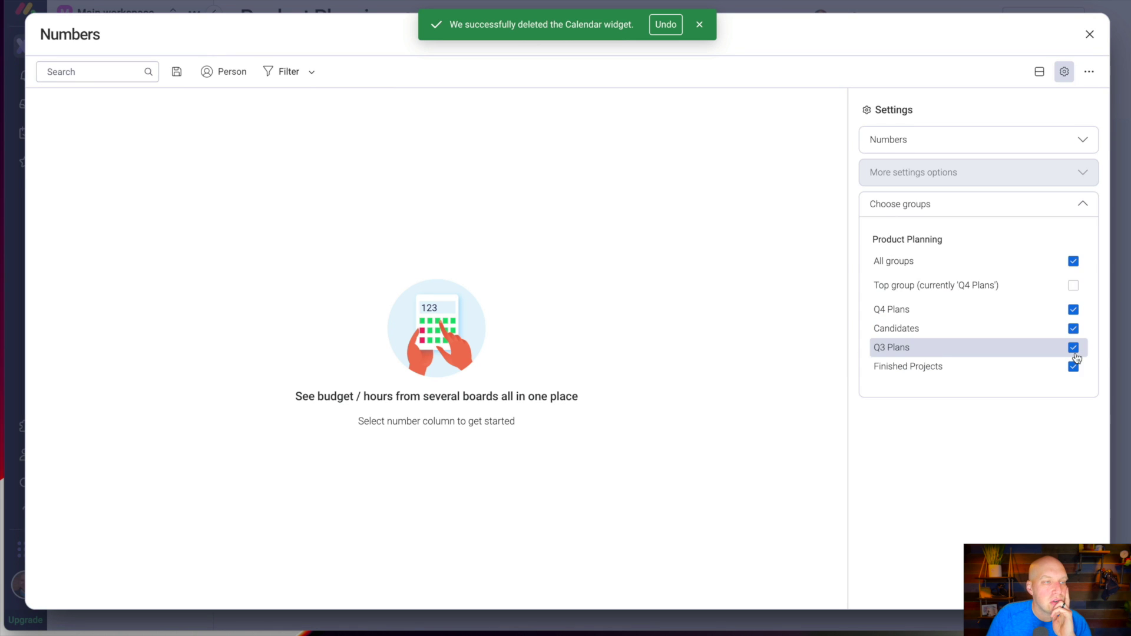
{"action": "left_click", "coordinate": [1083, 206]}
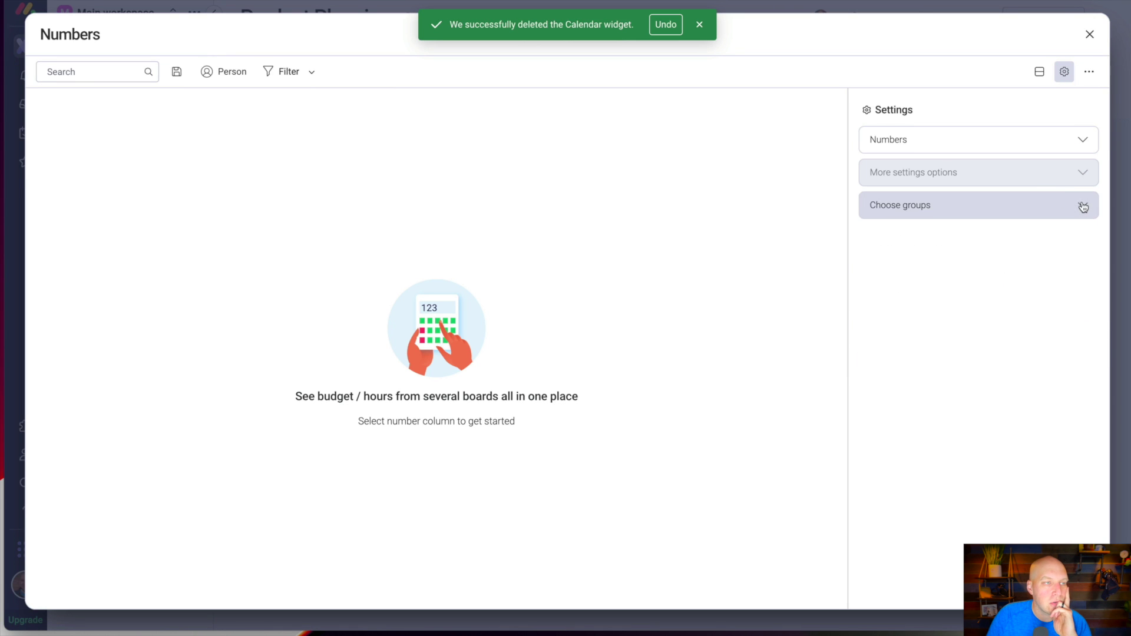
{"action": "left_click", "coordinate": [1073, 145]}
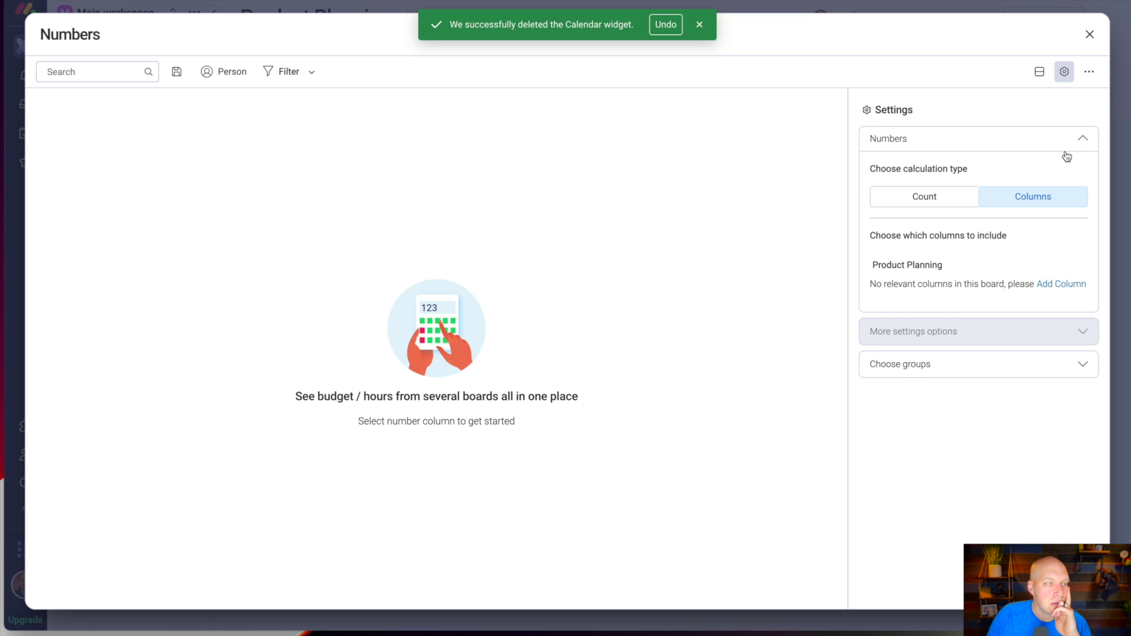
{"action": "left_click", "coordinate": [1089, 36]}
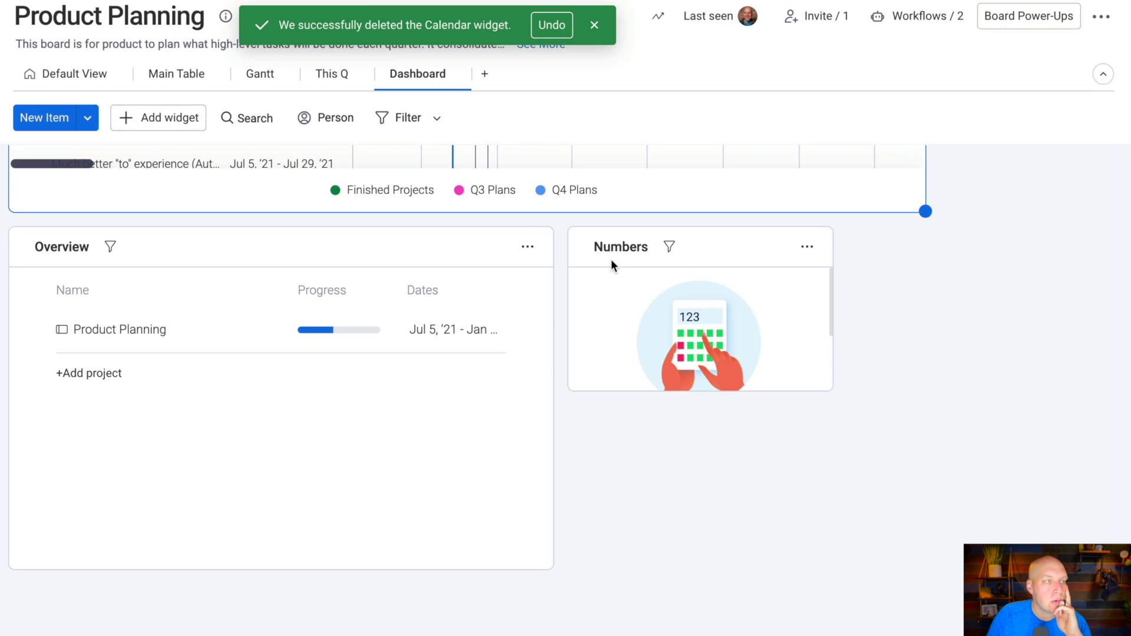
- Delete the Status 1 column and add a Numbers column to the board
{"action": "left_click", "coordinate": [35, 78]}
{"action": "scroll", "coordinate": [901, 230], "scroll_direction": "right", "scroll_amount": 4}
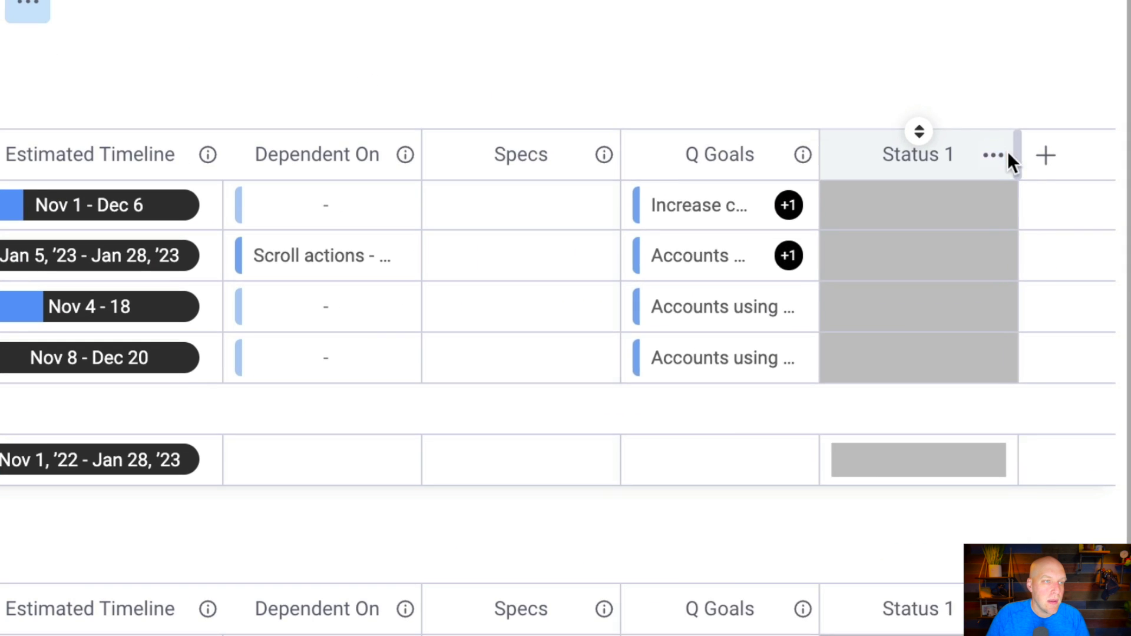
{"action": "left_click", "coordinate": [1053, 208]}
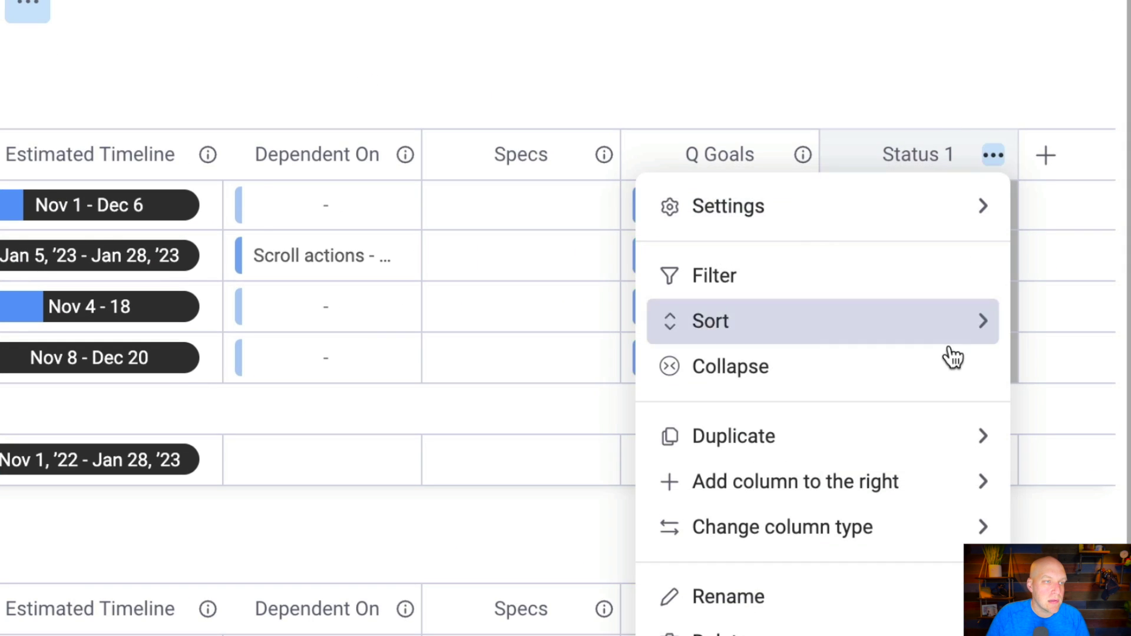
{"action": "left_click", "coordinate": [849, 635]}
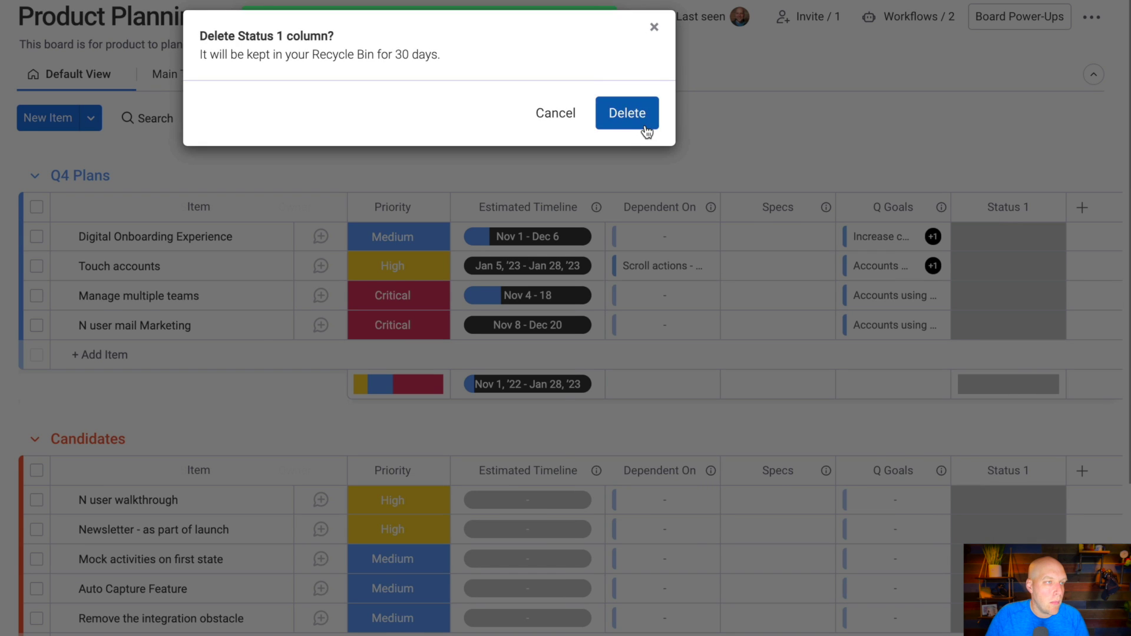
{"action": "left_click", "coordinate": [627, 113]}
{"action": "left_click", "coordinate": [1082, 209]}
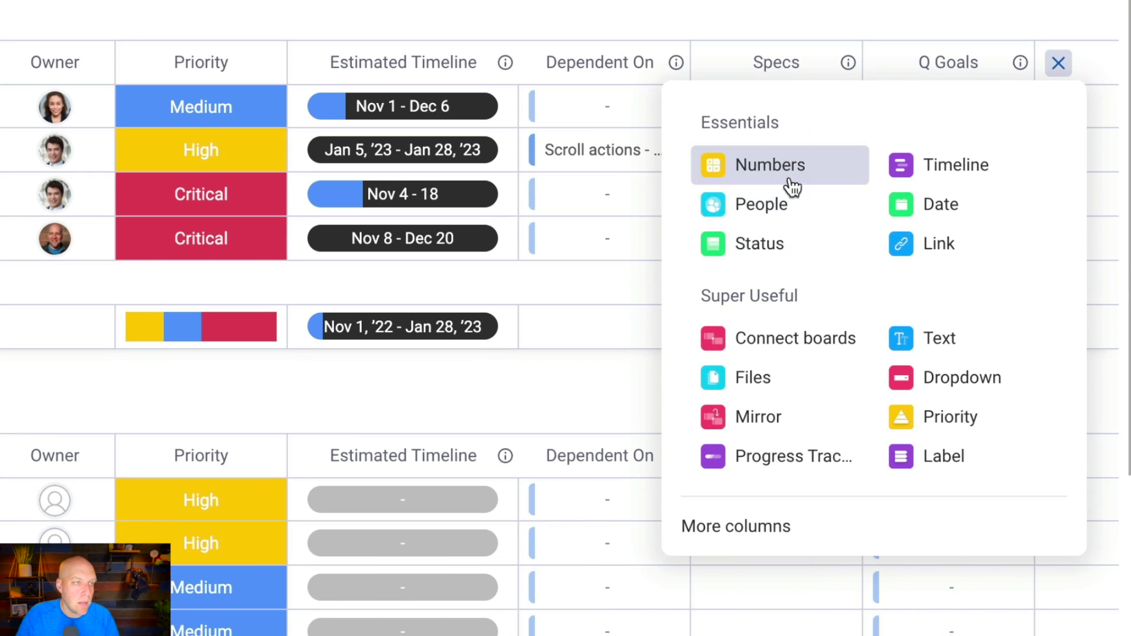
{"action": "left_click", "coordinate": [893, 277]}
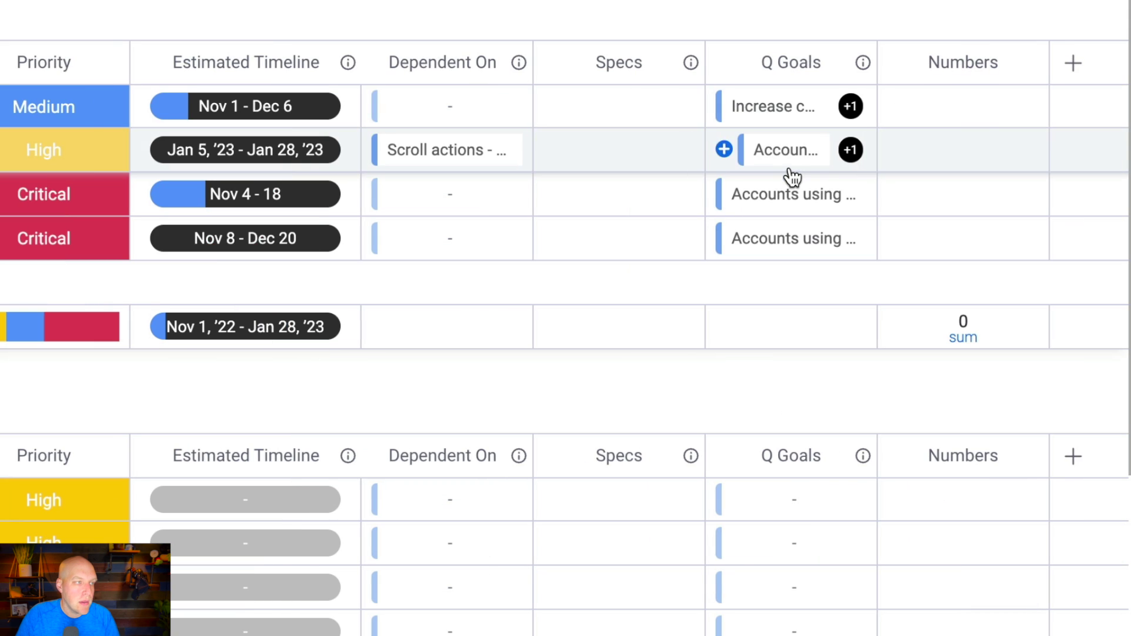
- Enter 1,500, 2,500, 5,000 and 50 into the Q4 Plans Numbers cells
{"action": "left_click", "coordinate": [1009, 112]}
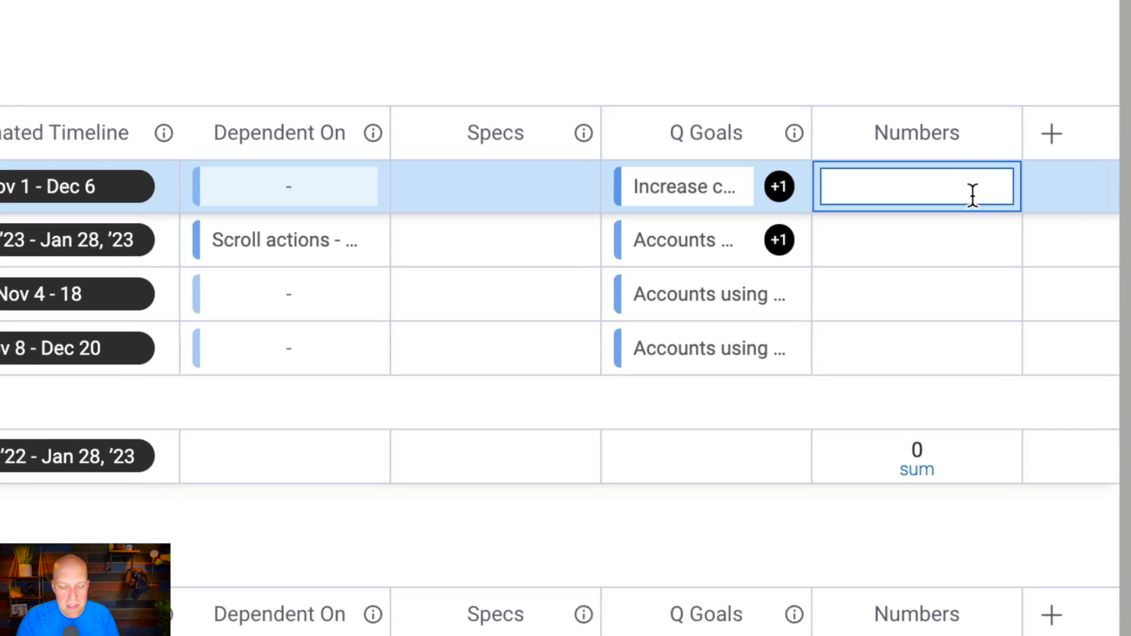
{"action": "type", "text": "1500"}
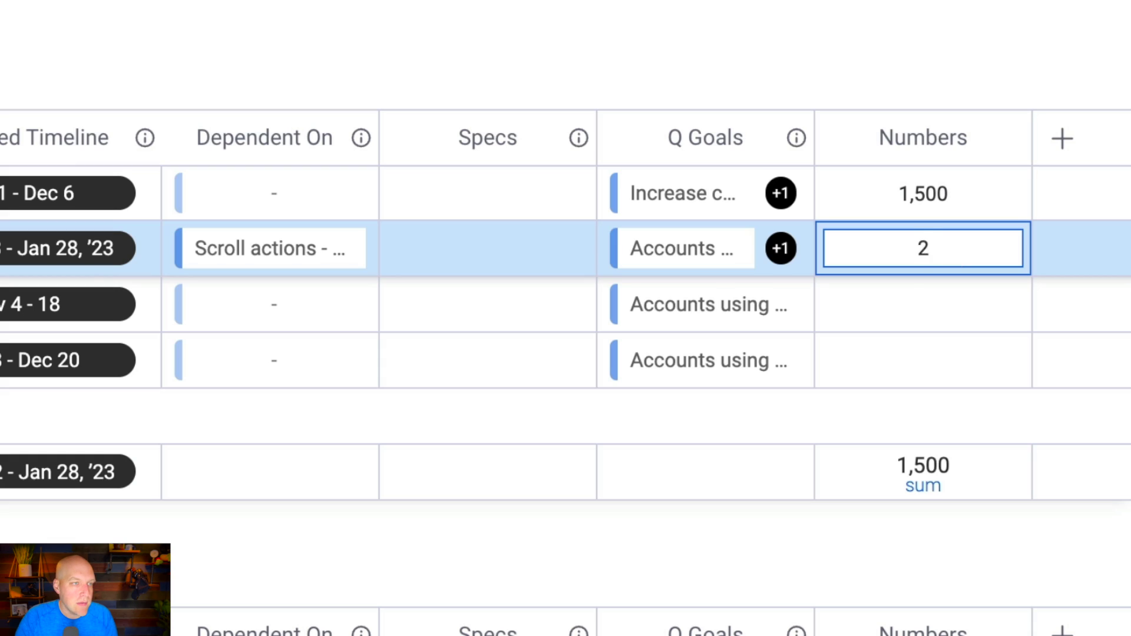
{"action": "key", "text": "Return"}
{"action": "left_click", "coordinate": [970, 311]}
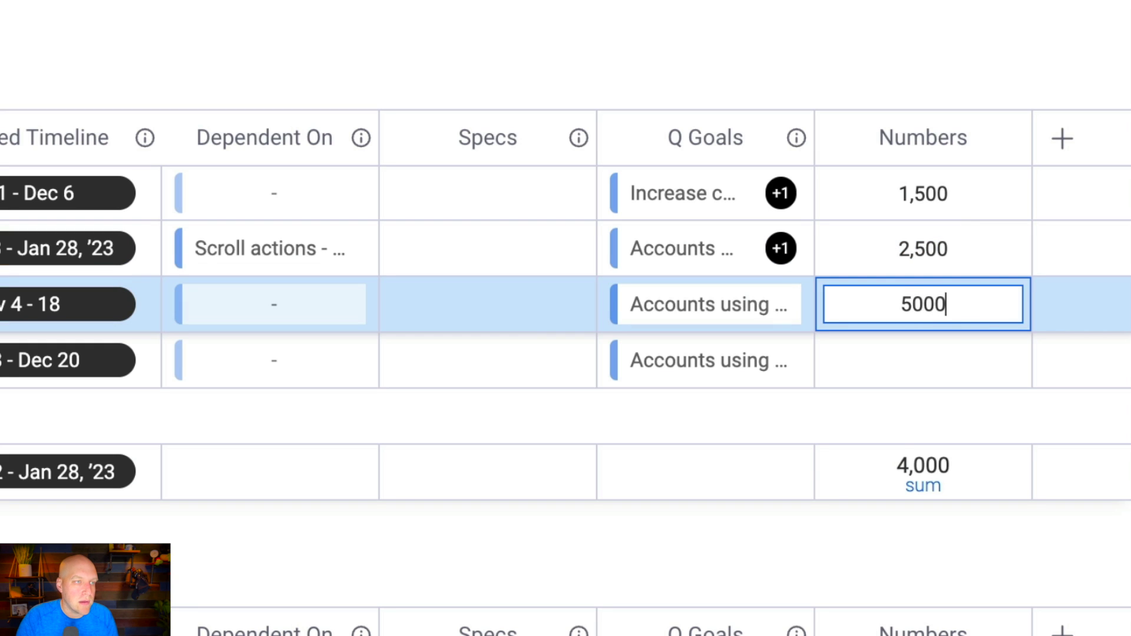
{"action": "key", "text": "Return"}
{"action": "left_click", "coordinate": [913, 374]}
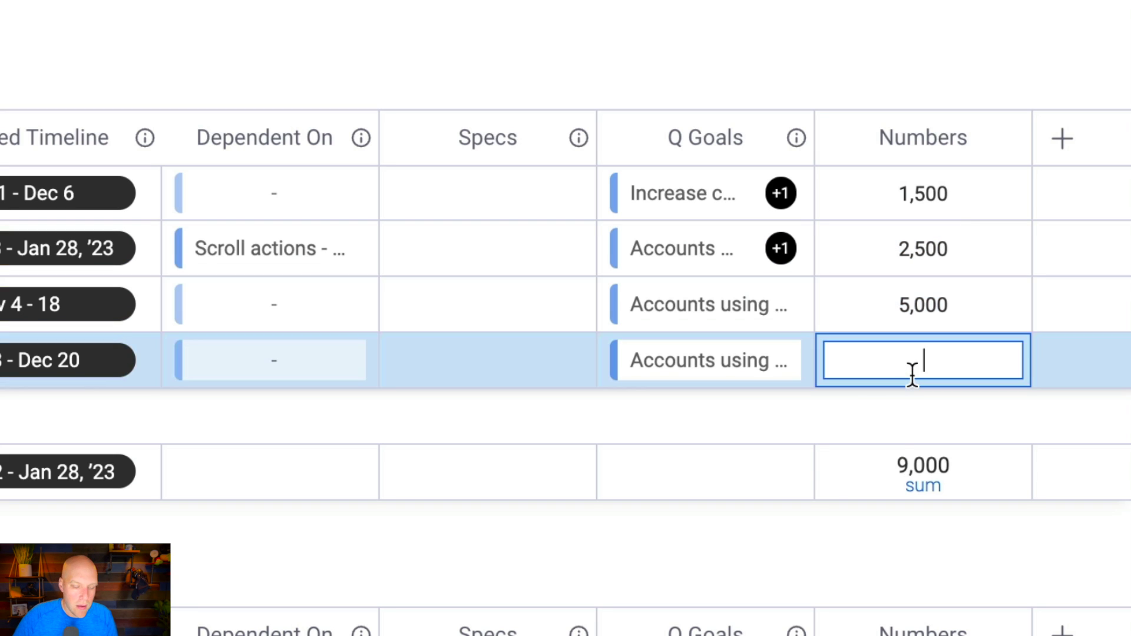
{"action": "type", "text": "50"}
{"action": "key", "text": "Return"}
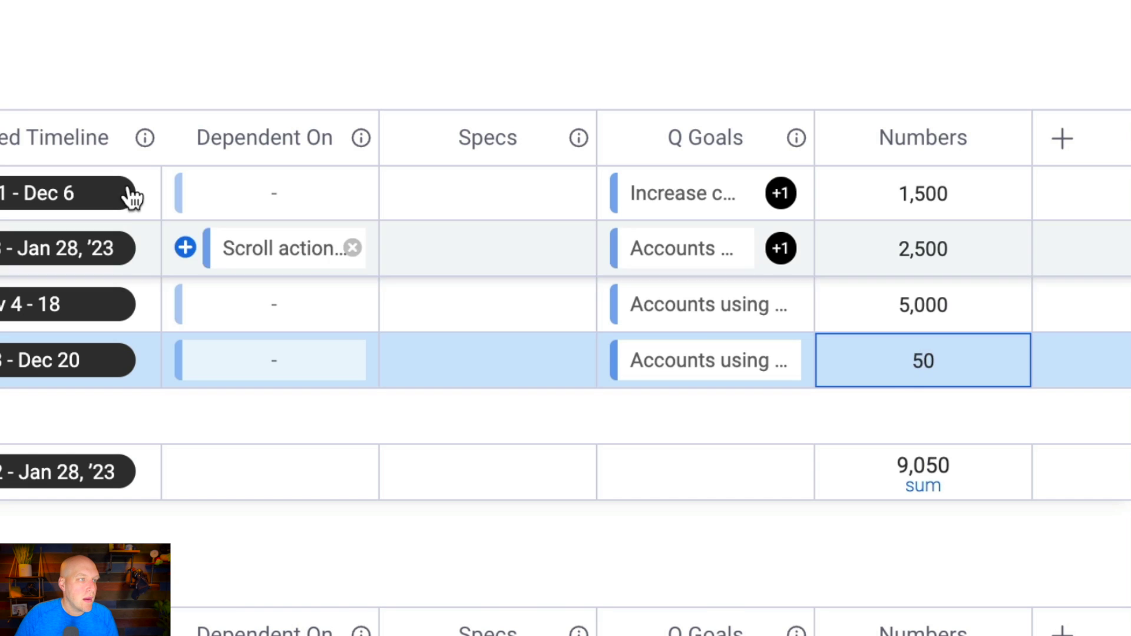
- Tick the Numbers column in the Numbers widget's settings so the widget totals 9,050
{"action": "left_click", "coordinate": [412, 73]}
{"action": "scroll", "coordinate": [811, 546], "scroll_direction": "down", "scroll_amount": 4}
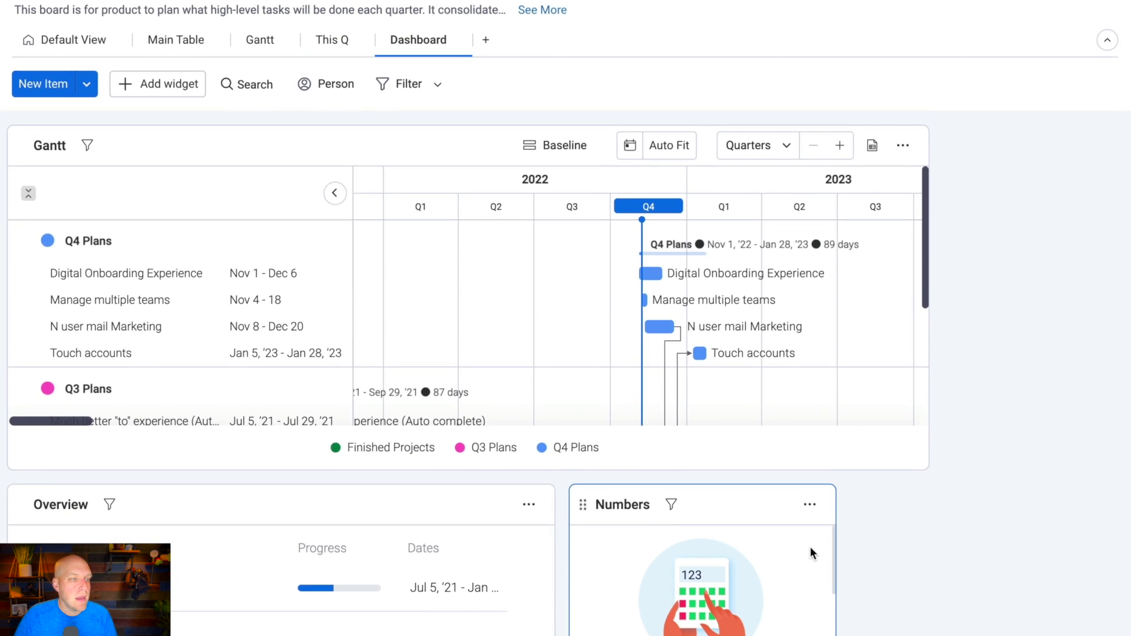
{"action": "left_click", "coordinate": [821, 387]}
{"action": "left_click", "coordinate": [747, 452]}
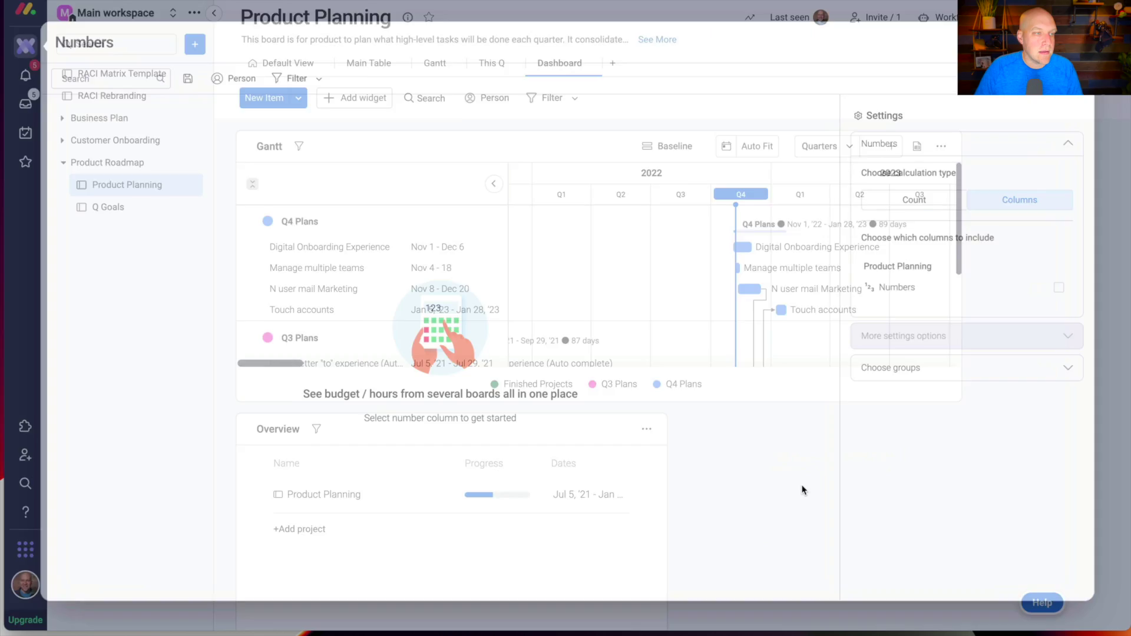
{"action": "left_click", "coordinate": [1056, 370]}
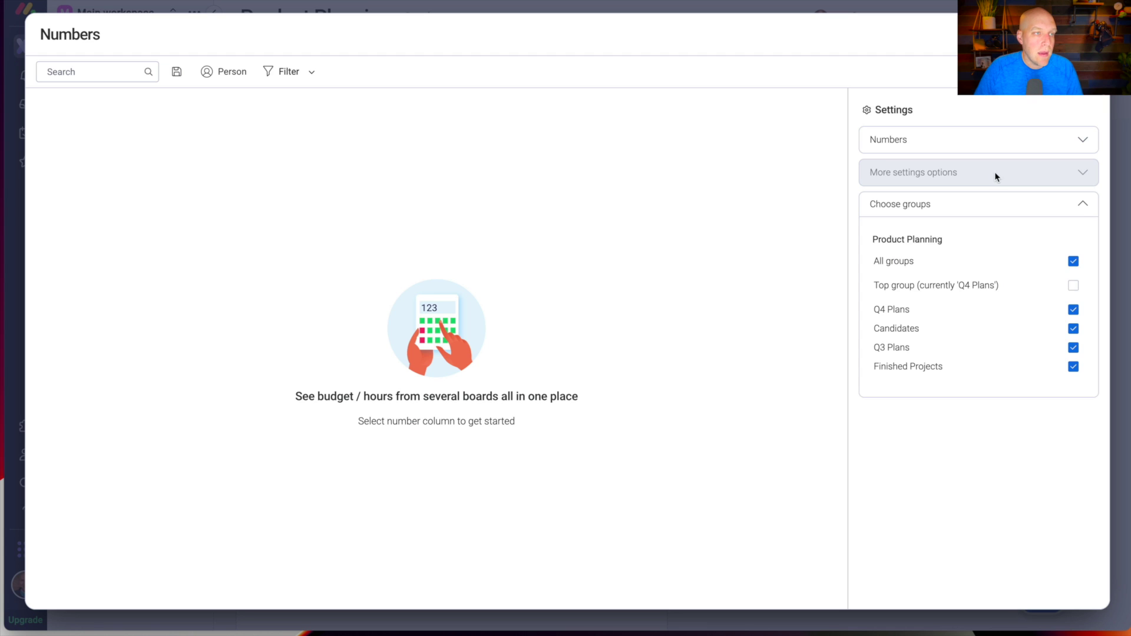
{"action": "left_click", "coordinate": [1082, 204]}
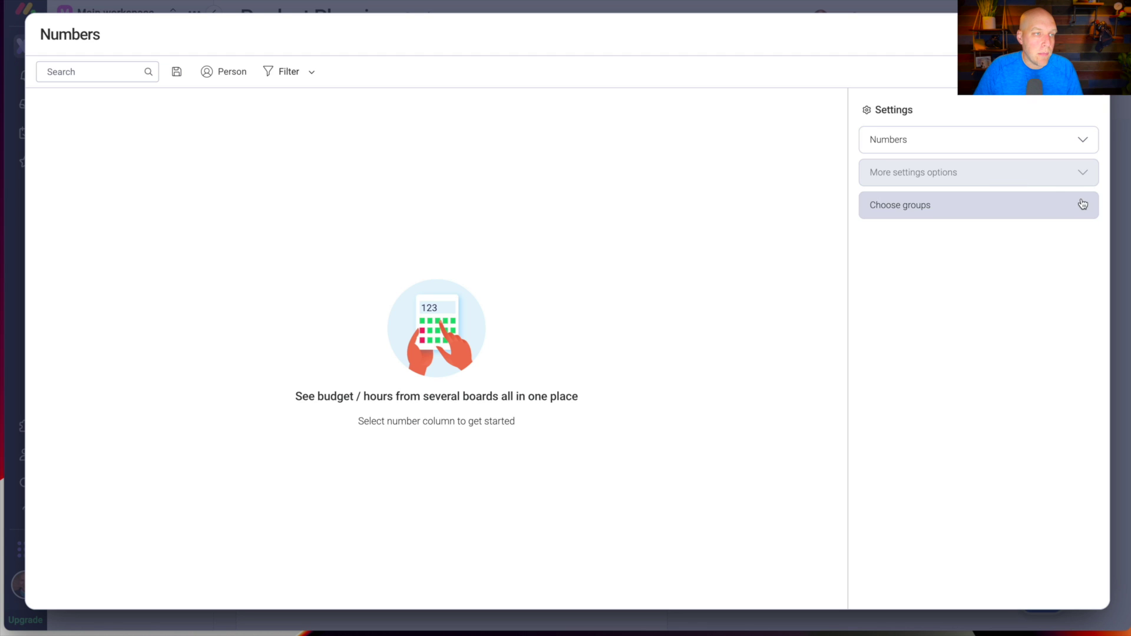
{"action": "left_click", "coordinate": [1061, 147]}
{"action": "left_click", "coordinate": [1073, 287]}
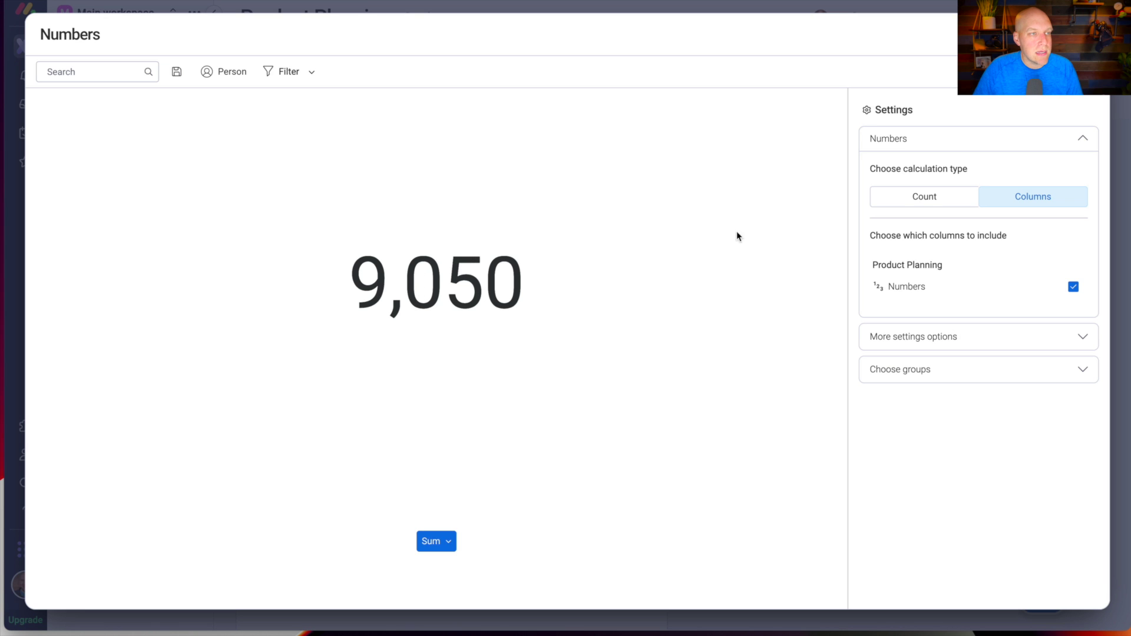
{"action": "key", "text": "Escape"}
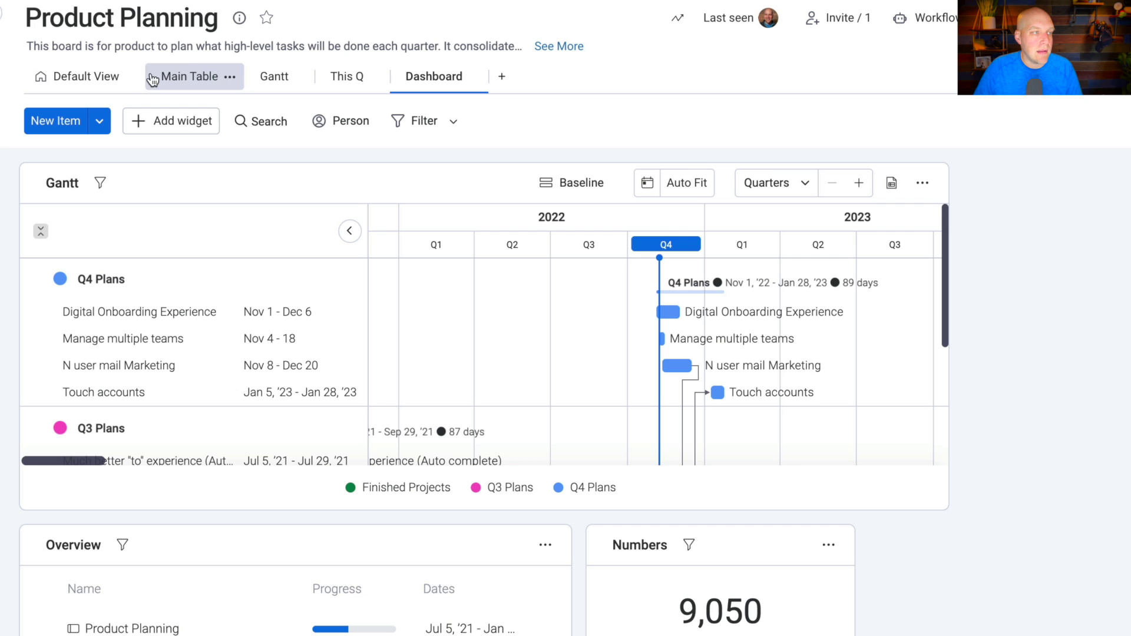
- Check the Numbers column in Default View, then go back to the Dashboard
{"action": "left_click", "coordinate": [89, 82]}
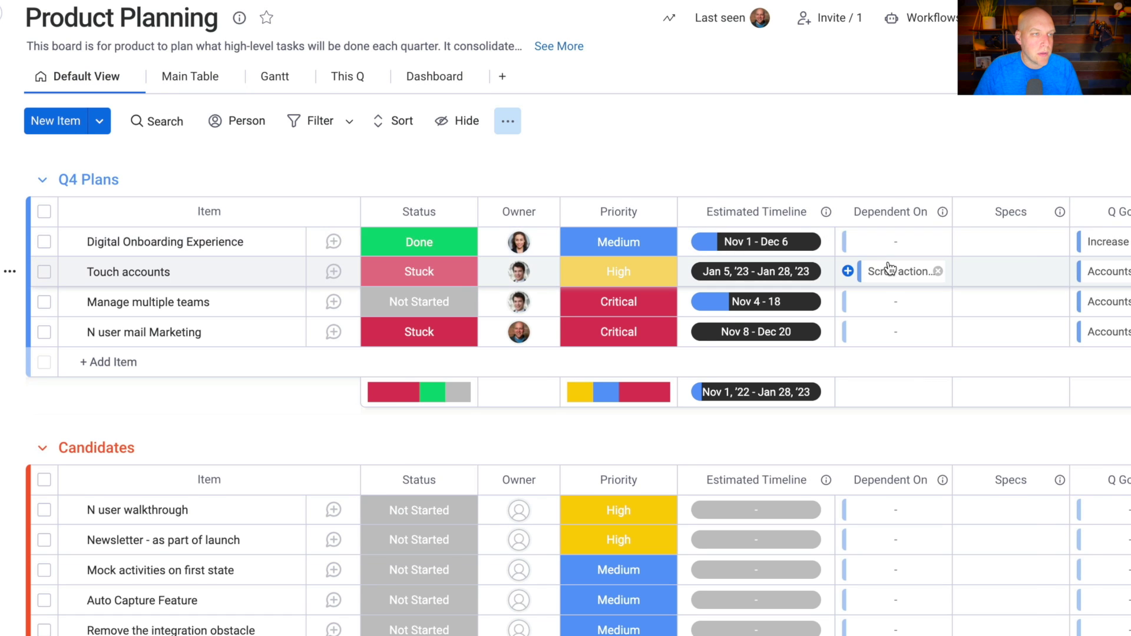
{"action": "scroll", "coordinate": [884, 263], "scroll_direction": "right", "scroll_amount": 3}
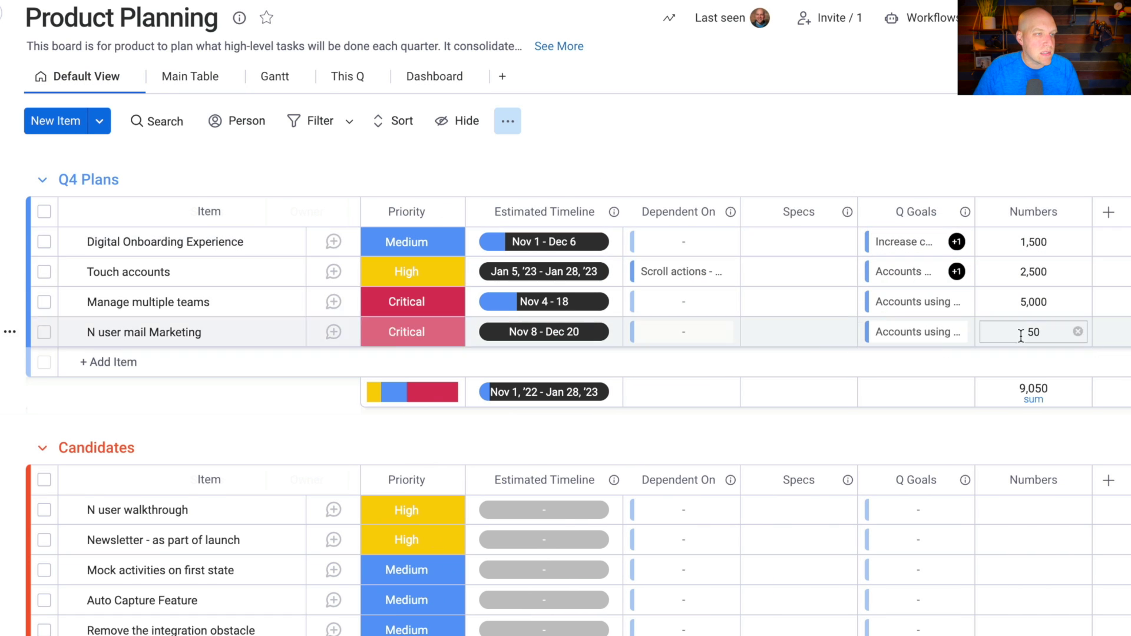
{"action": "left_click", "coordinate": [424, 81]}
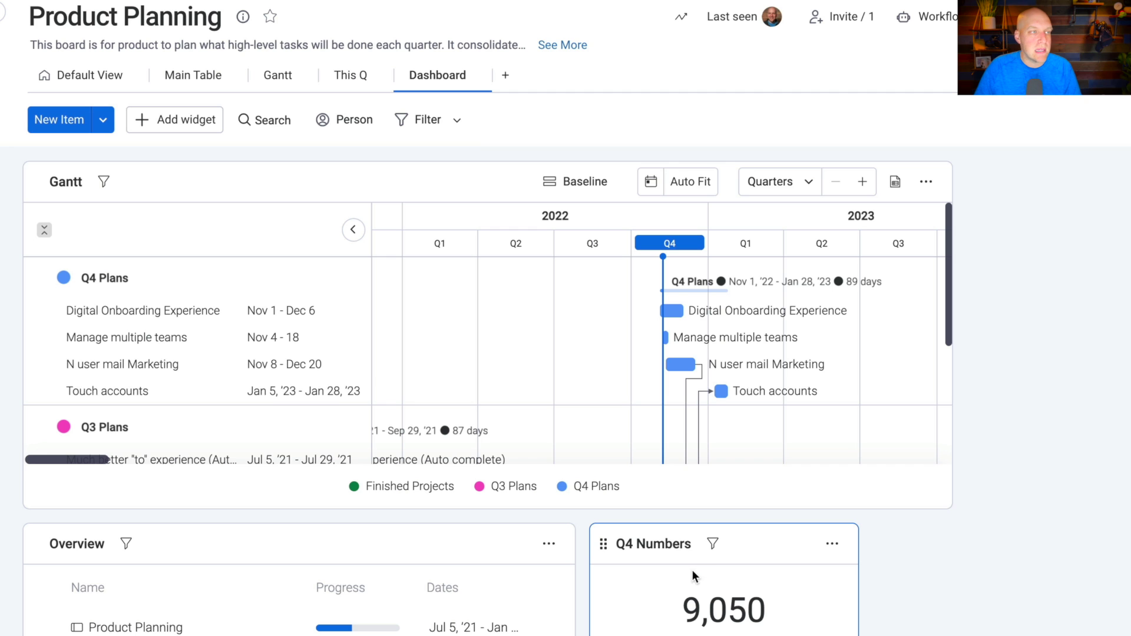
- Replace N user mail Marketing's number 50 with 500,000 in Default View
{"action": "left_click", "coordinate": [105, 76]}
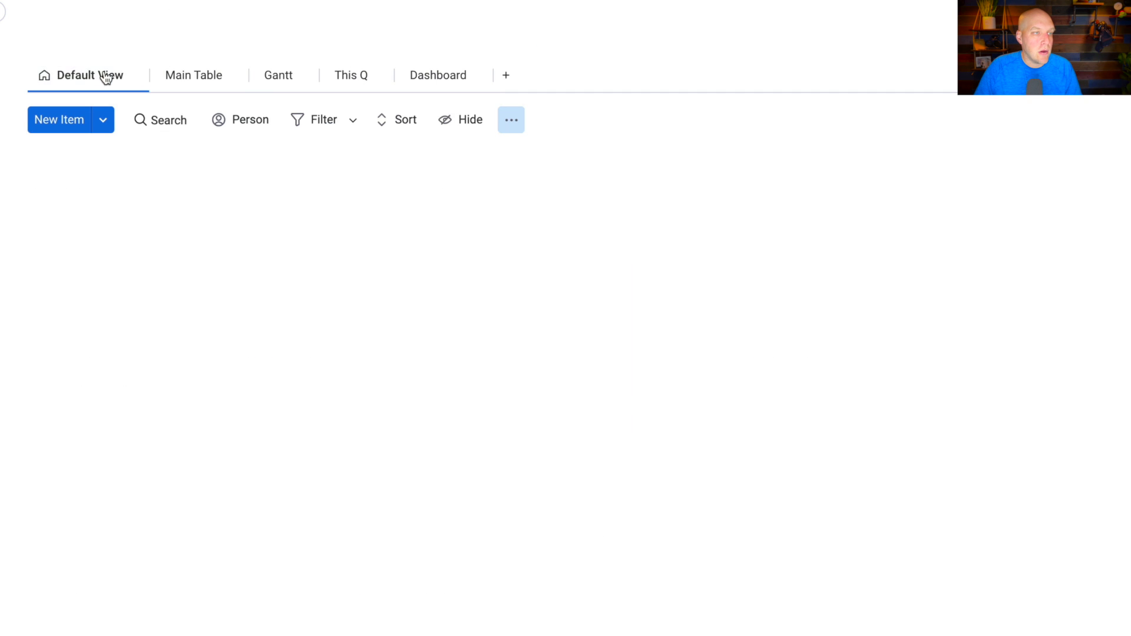
{"action": "scroll", "coordinate": [937, 316], "scroll_direction": "right", "scroll_amount": 3}
{"action": "left_click", "coordinate": [1039, 316]}
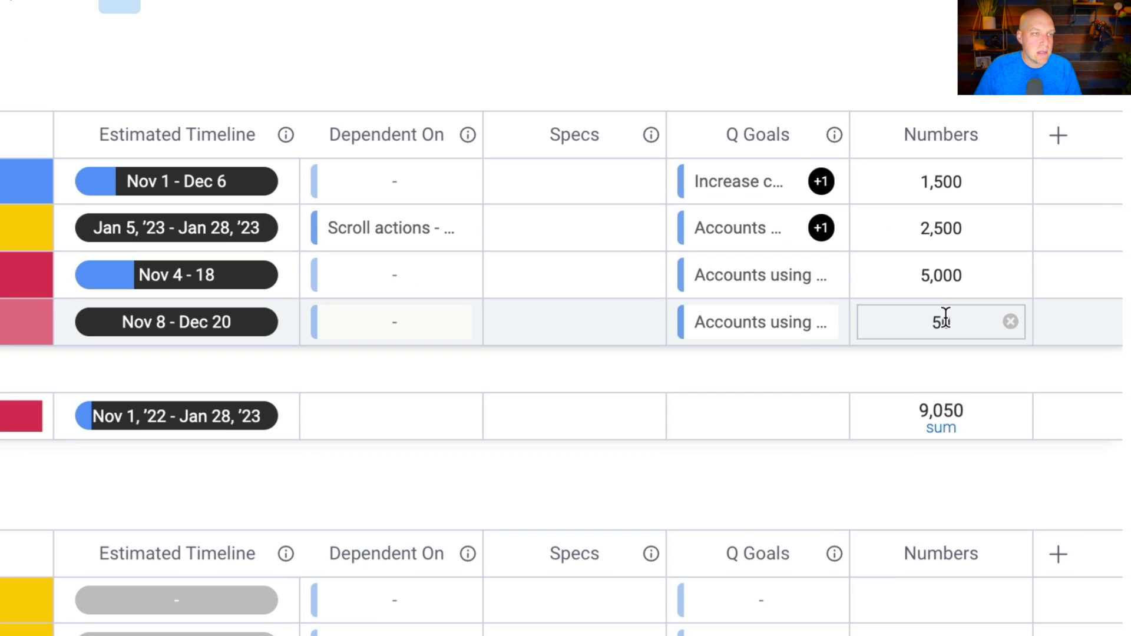
{"action": "left_click", "coordinate": [945, 318]}
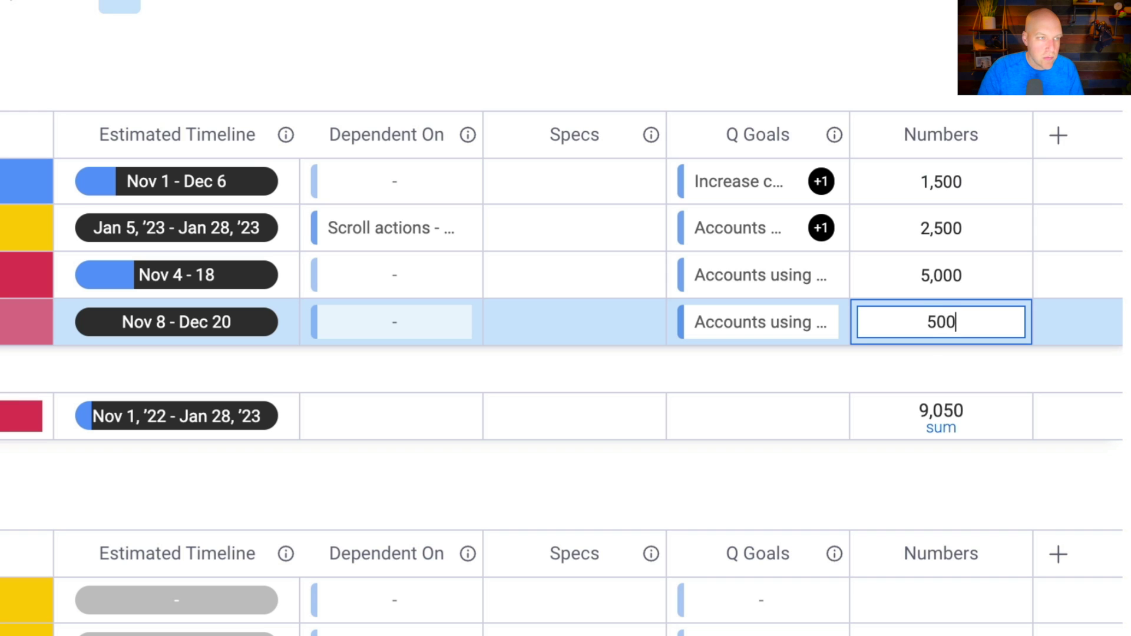
{"action": "type", "text": "500000"}
{"action": "key", "text": "Return"}
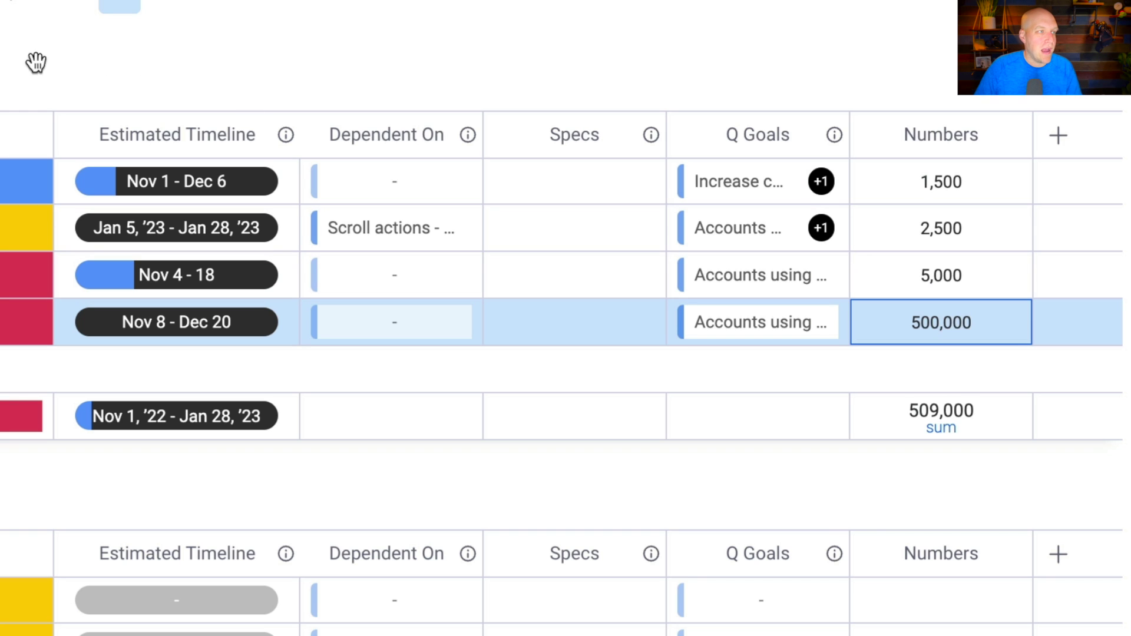